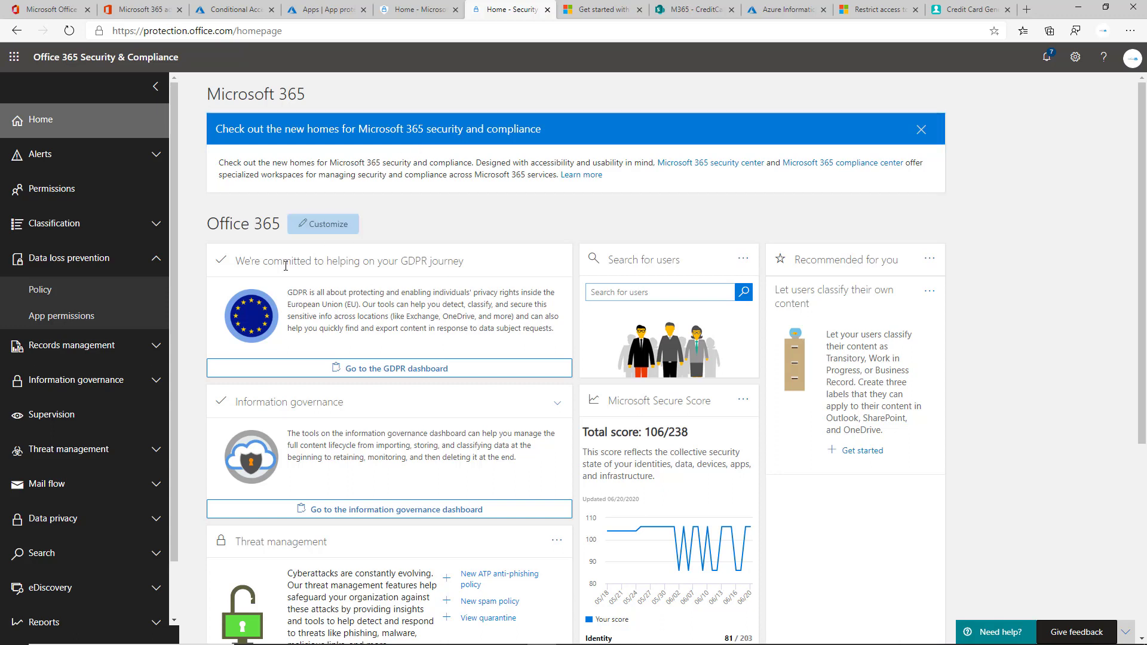
Step: From the Data loss prevention policy list, launch the New DLP policy wizard
{"action": "left_click", "coordinate": [130, 298]}
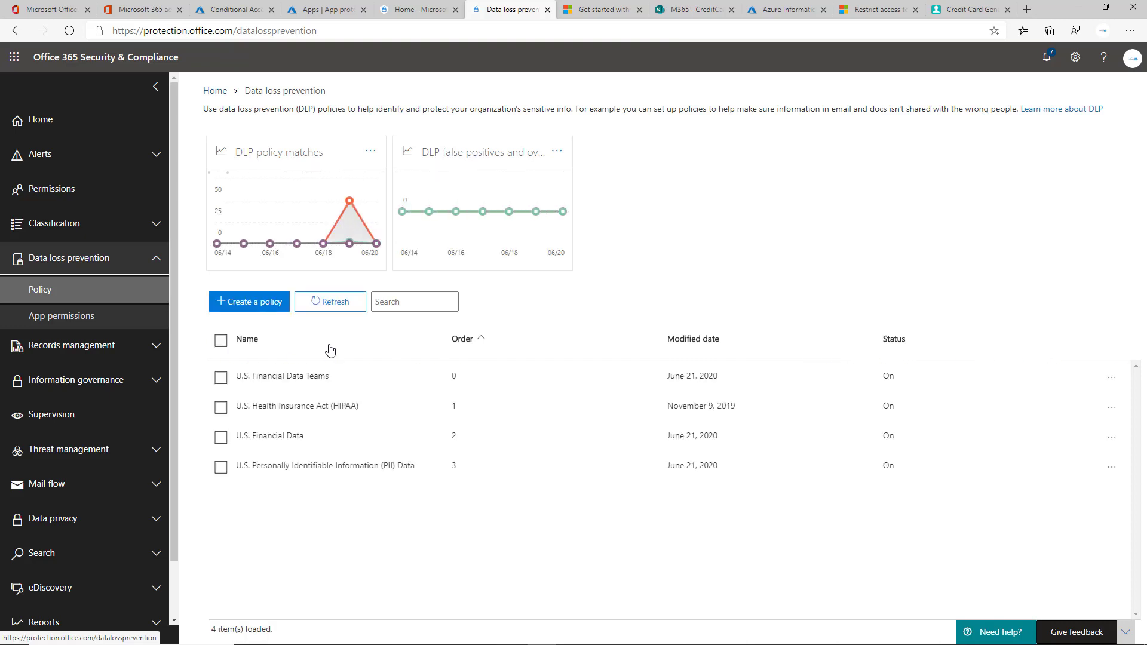
{"action": "left_click", "coordinate": [281, 306]}
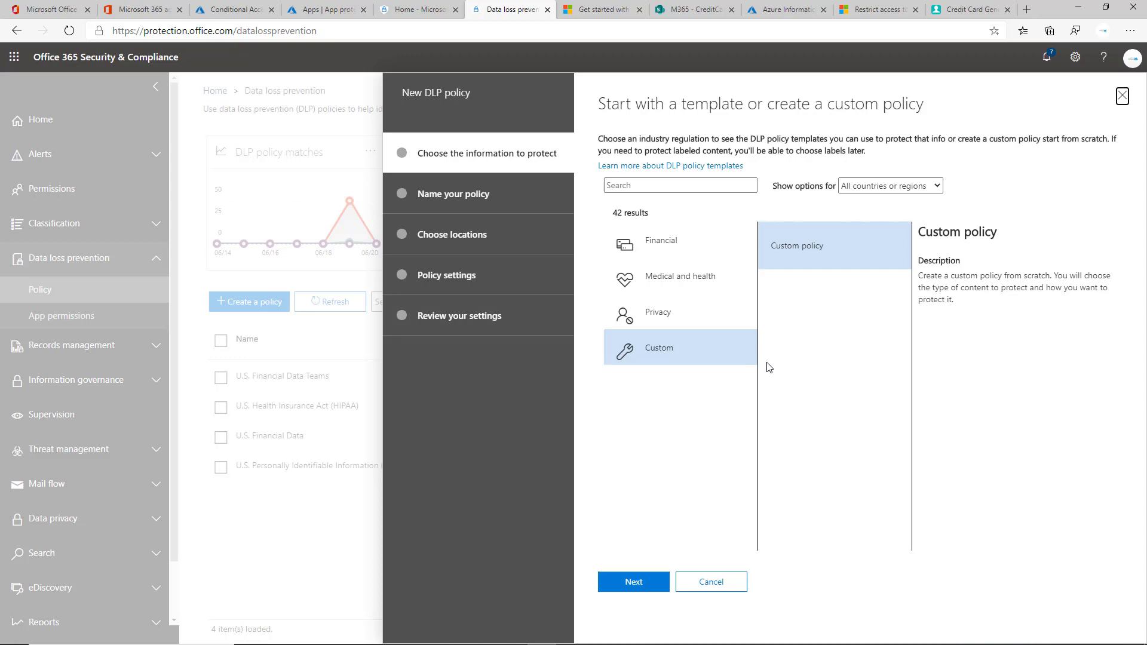
Step: Open the Medical and health category and inspect HIPAA's PII Identifiers and Medical Terms entries
{"action": "left_click", "coordinate": [701, 276]}
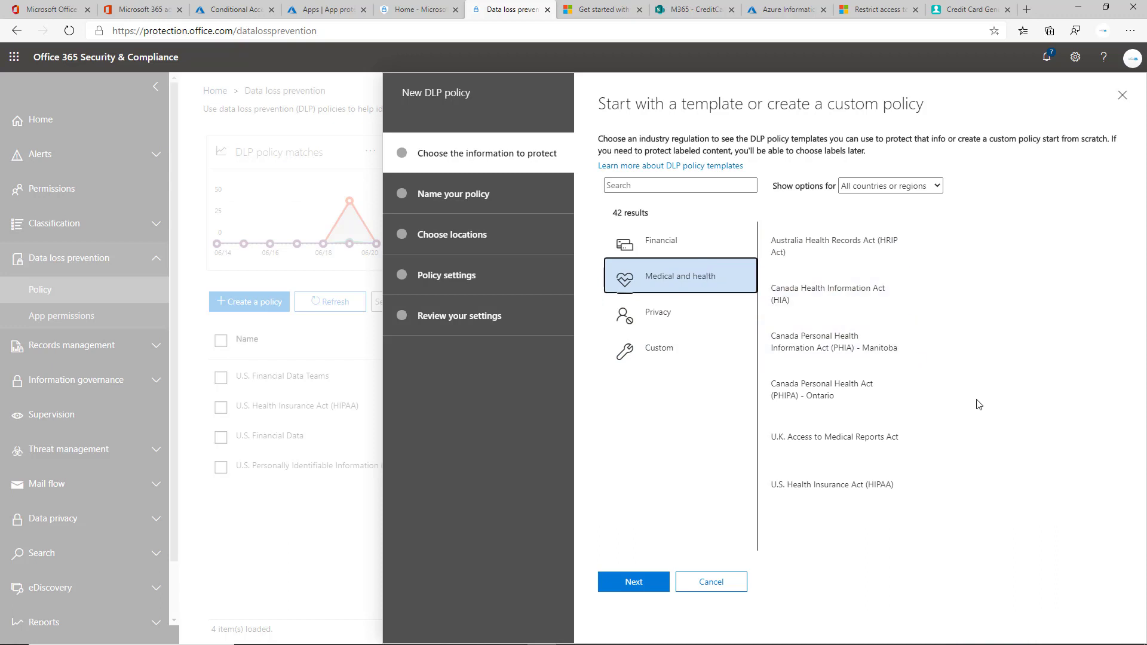
{"action": "left_click", "coordinate": [866, 475]}
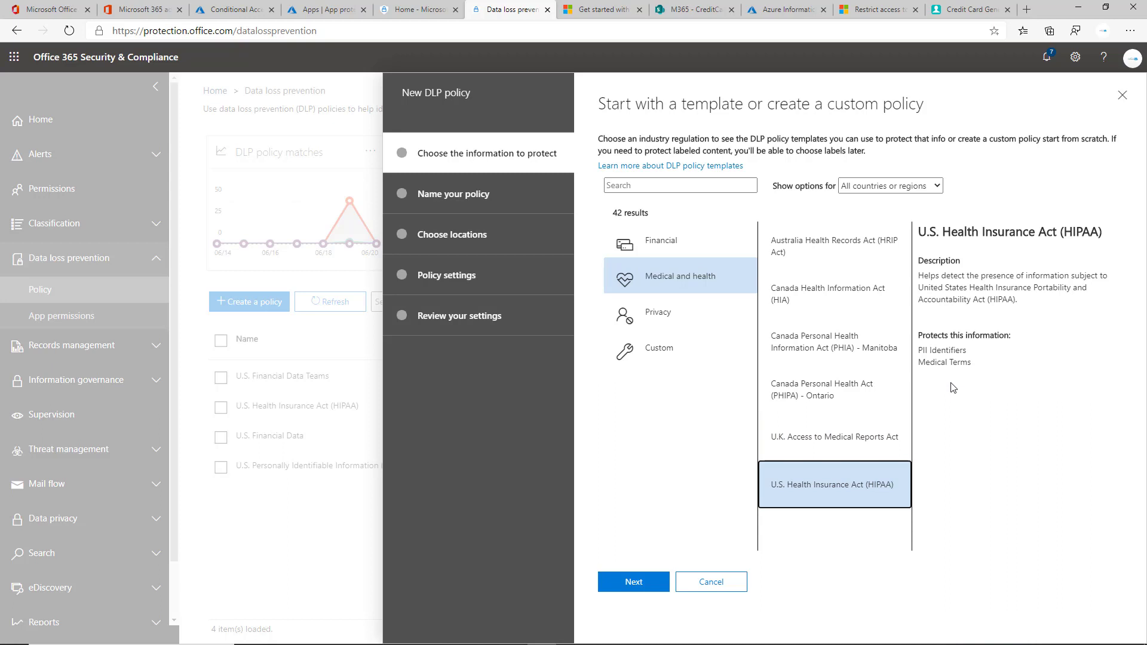
{"action": "left_click_drag", "start_coordinate": [918, 350], "coordinate": [1034, 421]}
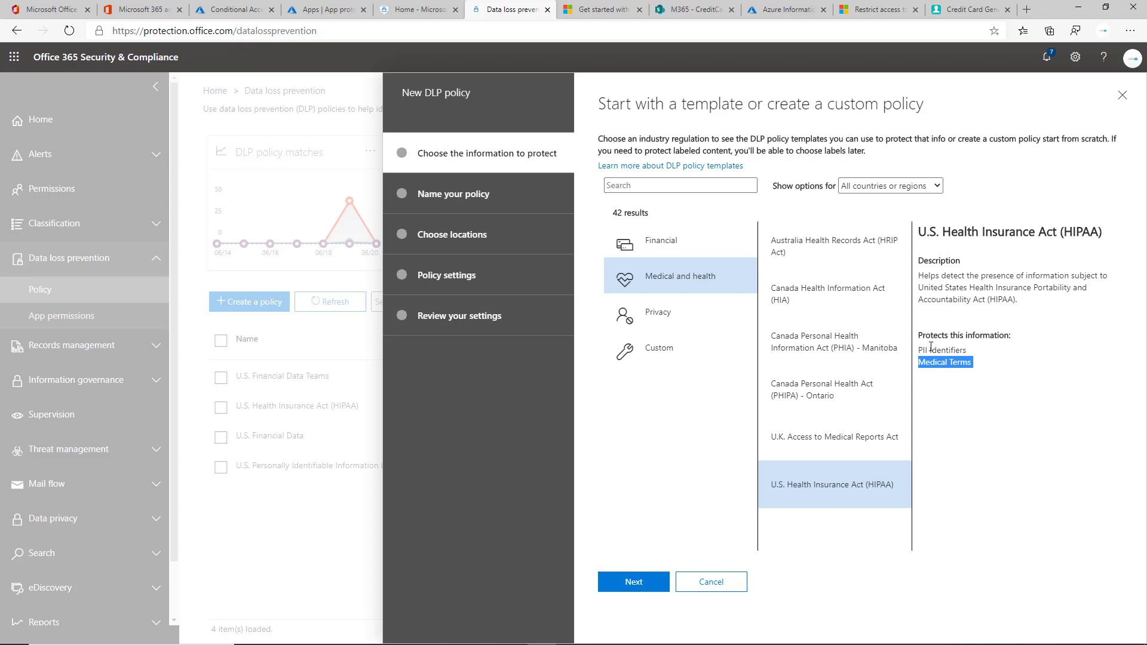
{"action": "left_click", "coordinate": [949, 358]}
{"action": "triple_click", "coordinate": [948, 357]}
Step: Browse the Financial, Custom and Privacy template categories, previewing U.S. Financial Data
{"action": "left_click", "coordinate": [681, 239]}
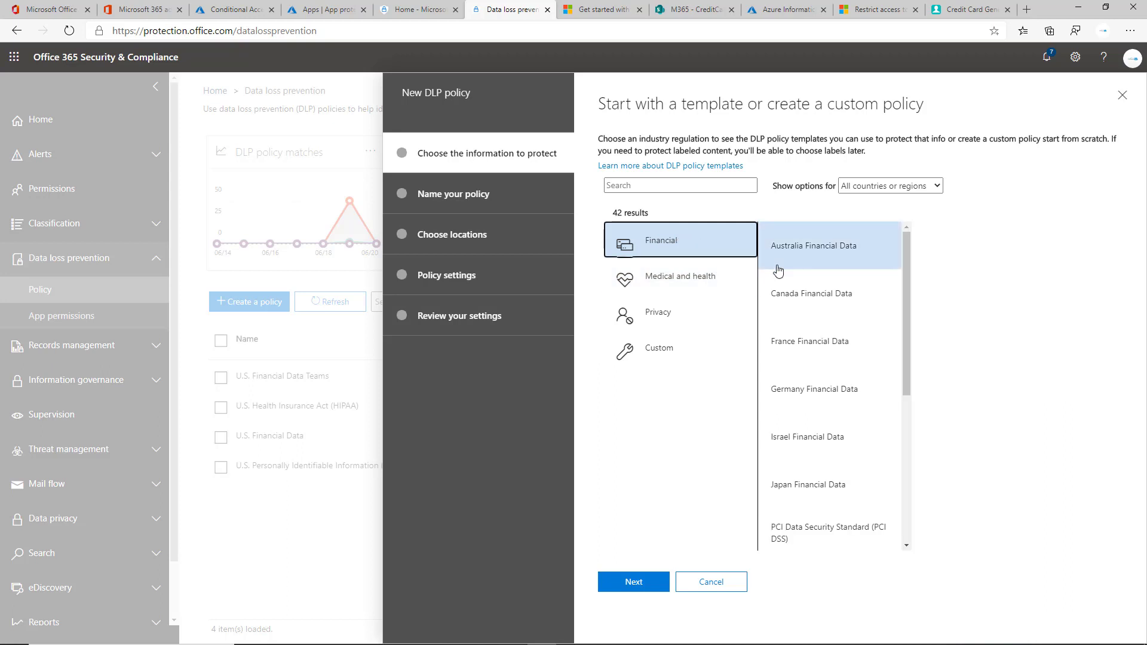
{"action": "scroll", "coordinate": [788, 265], "scroll_direction": "down", "scroll_amount": 5}
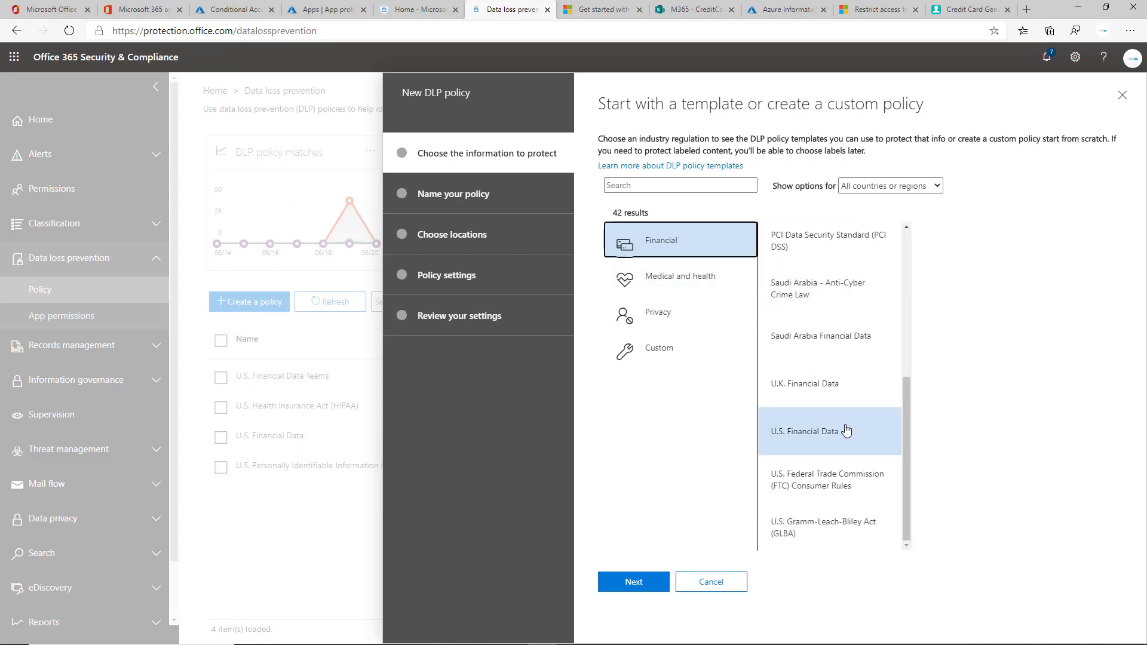
{"action": "left_click", "coordinate": [845, 432]}
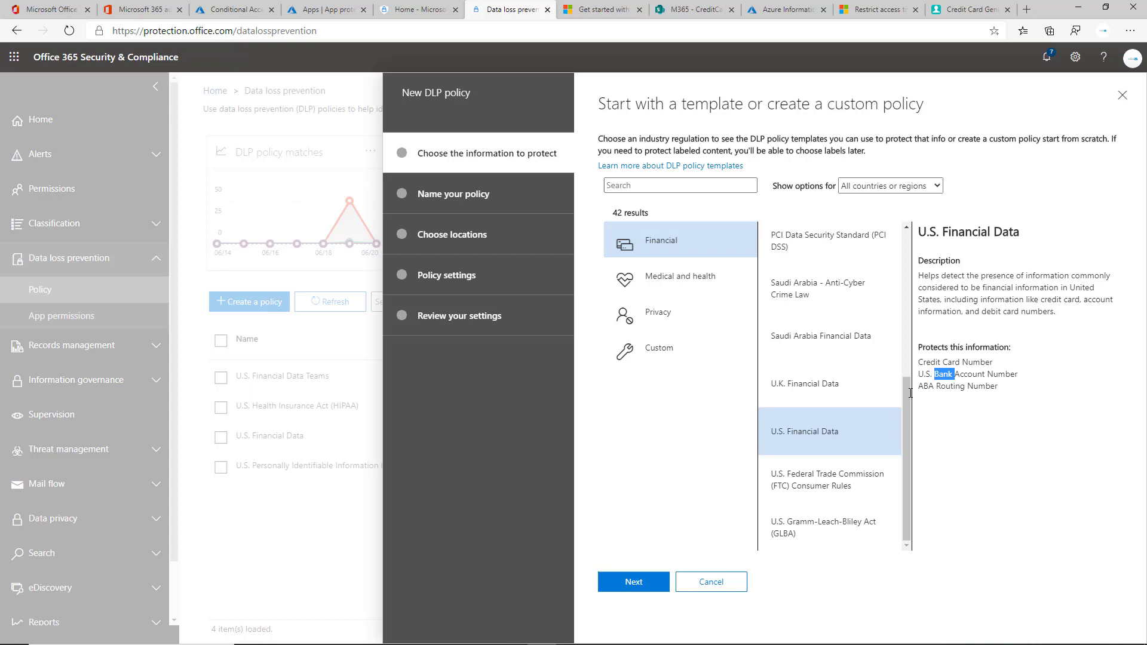
{"action": "left_click", "coordinate": [670, 349]}
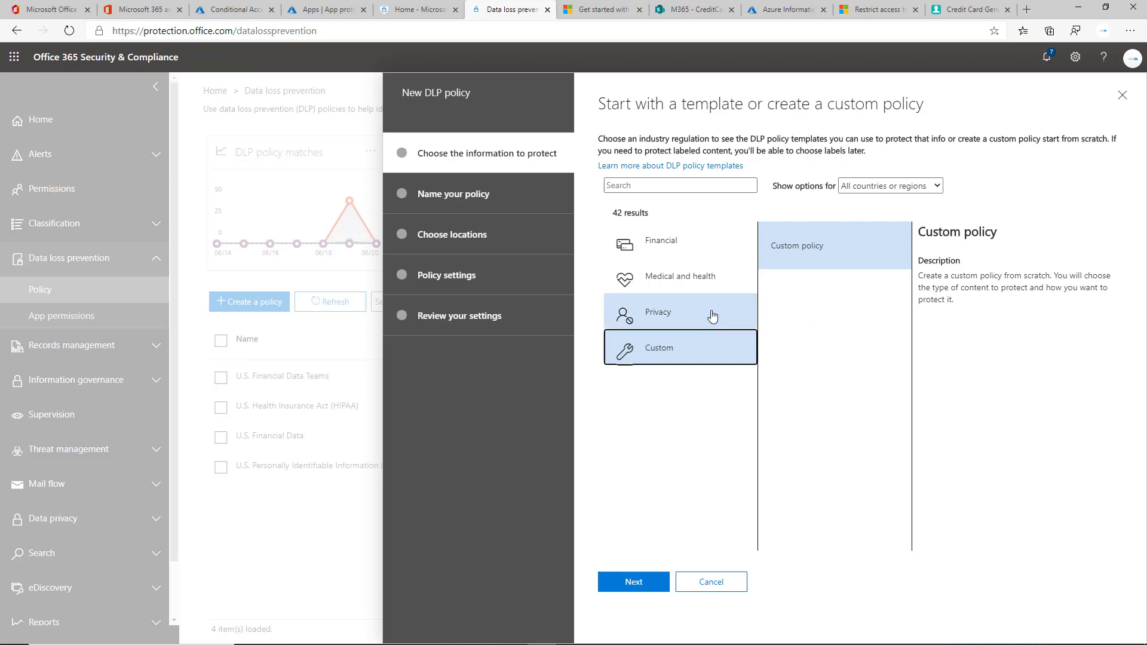
{"action": "left_click", "coordinate": [713, 315]}
{"action": "scroll", "coordinate": [869, 282], "scroll_direction": "down", "scroll_amount": 6}
{"action": "scroll", "coordinate": [869, 283], "scroll_direction": "down", "scroll_amount": 7}
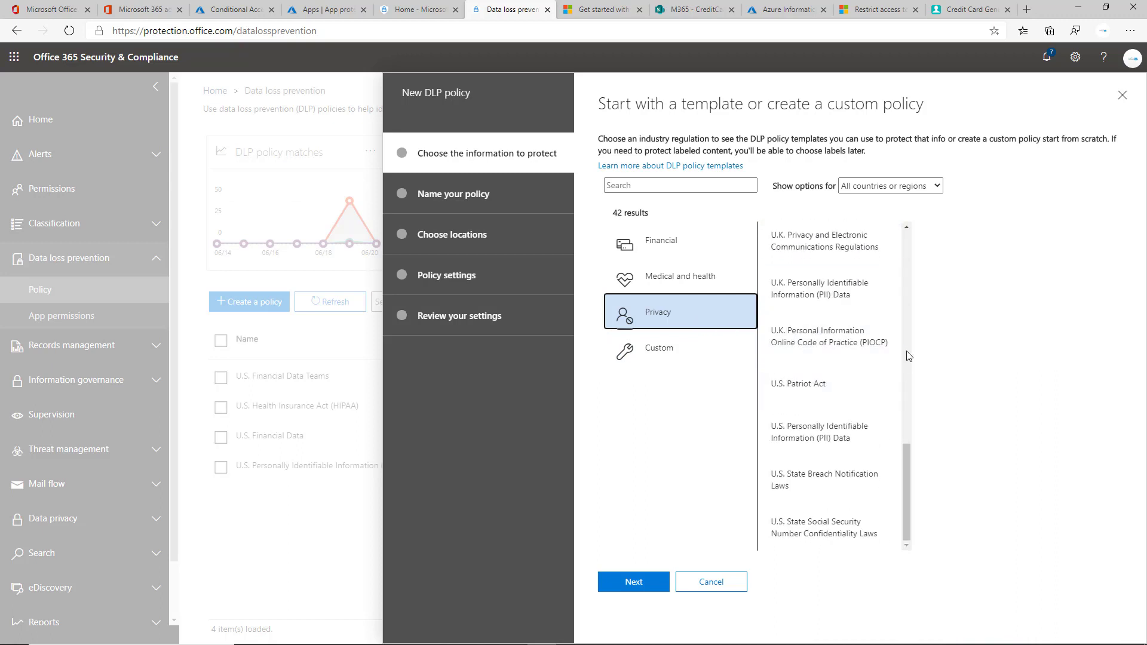
{"action": "scroll", "coordinate": [891, 364], "scroll_direction": "up", "scroll_amount": 3}
{"action": "scroll", "coordinate": [891, 363], "scroll_direction": "up", "scroll_amount": 5}
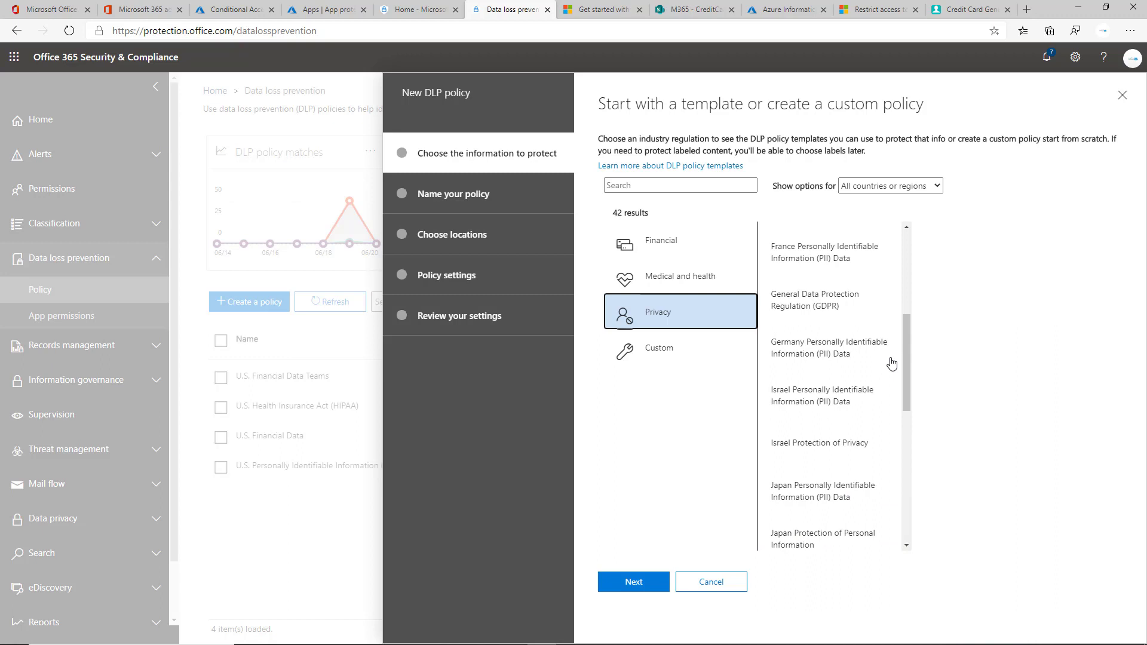
{"action": "scroll", "coordinate": [891, 363], "scroll_direction": "up", "scroll_amount": 3}
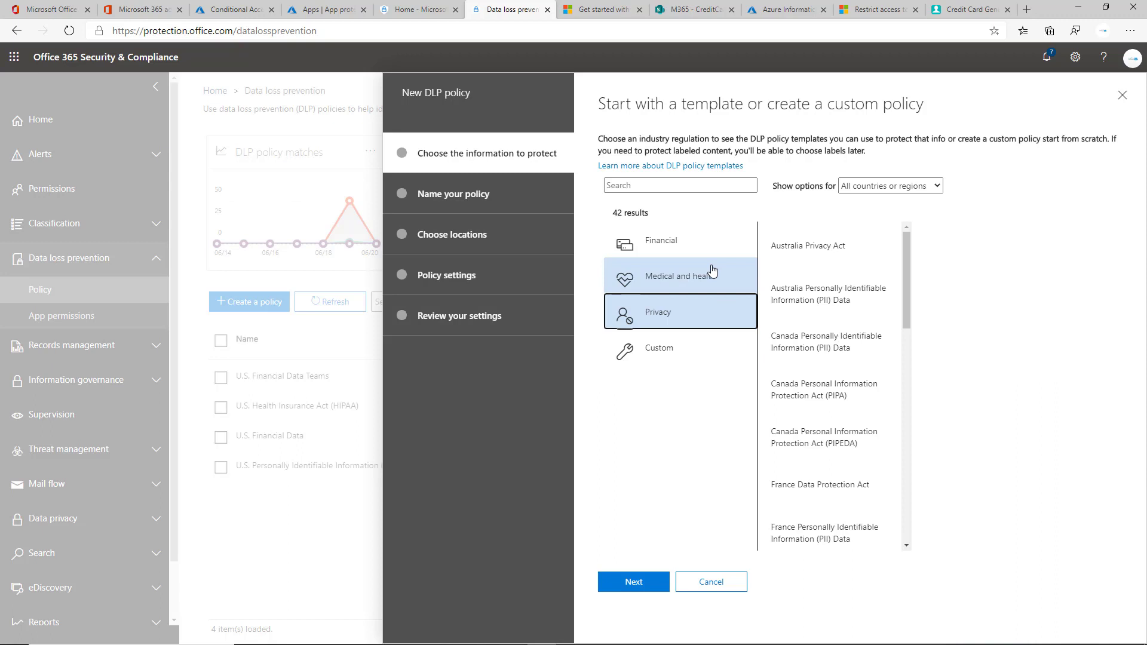
Step: Select the Financial > U.S. Financial Data template for the new policy
{"action": "left_click", "coordinate": [668, 240]}
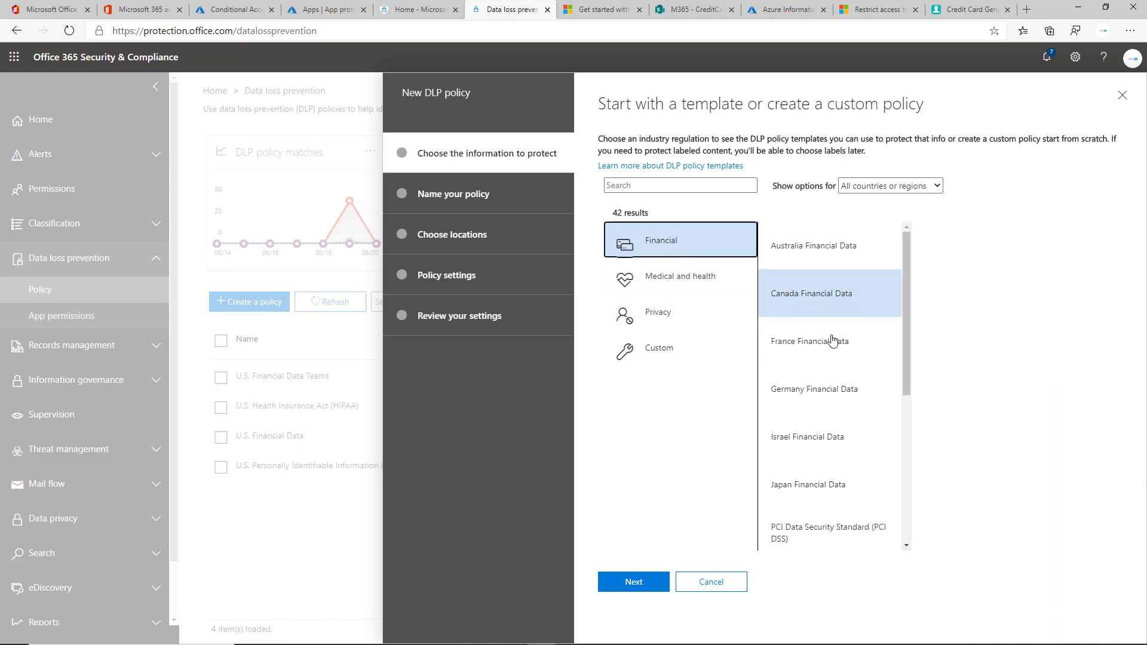
{"action": "scroll", "coordinate": [836, 358], "scroll_direction": "down", "scroll_amount": 5}
{"action": "left_click", "coordinate": [858, 433]}
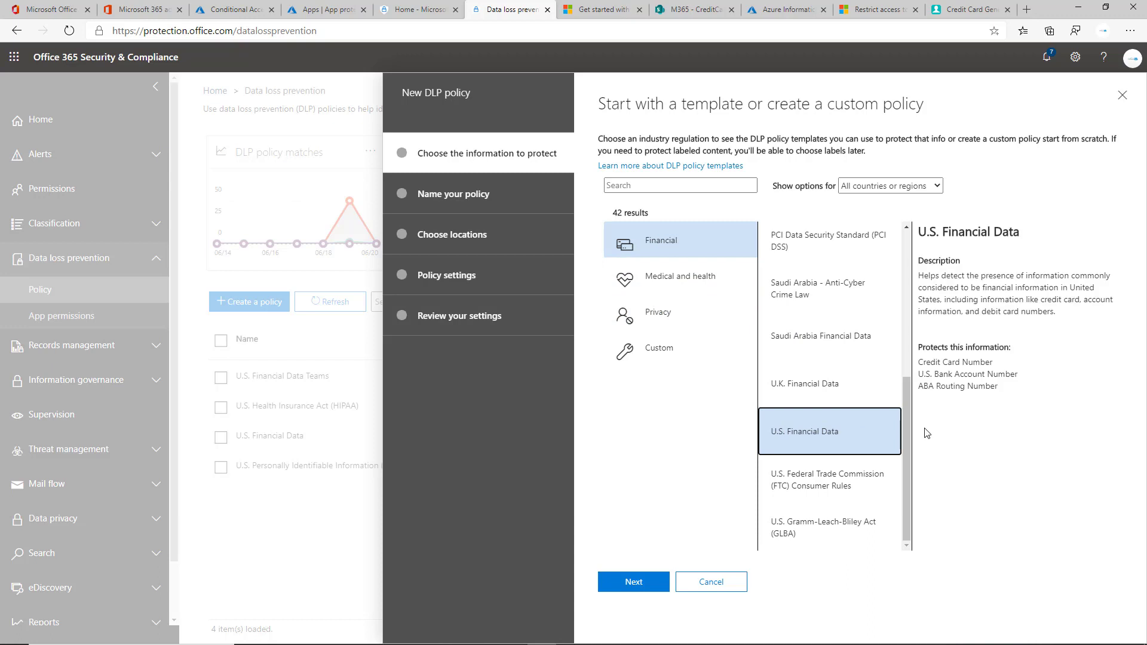
{"action": "left_click", "coordinate": [632, 581]}
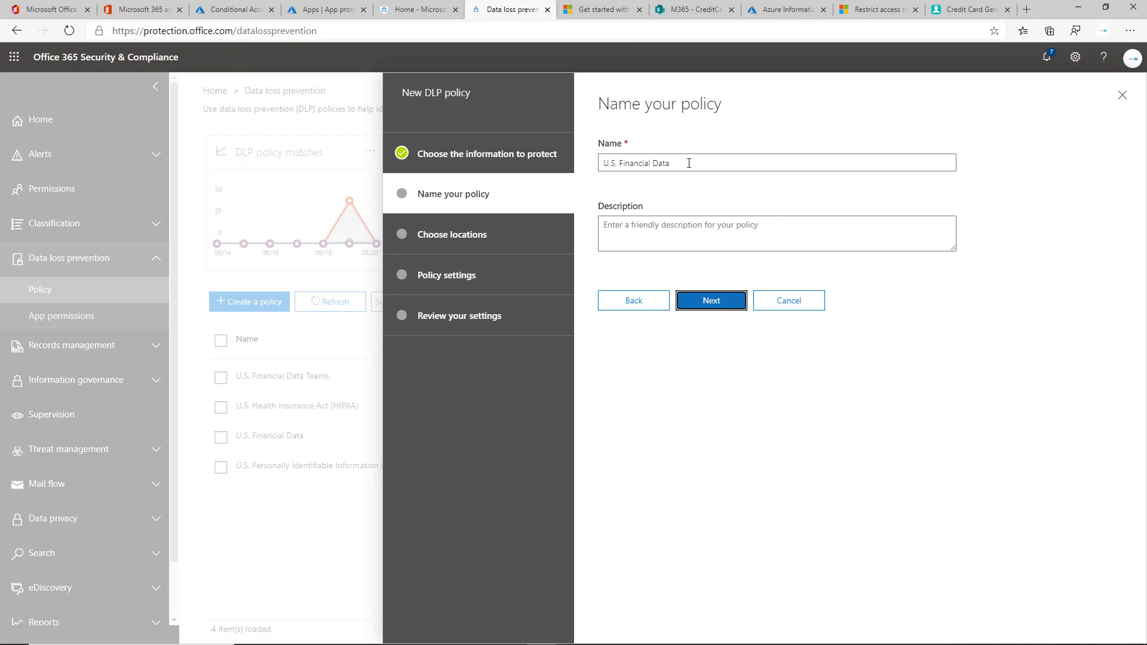
Step: Keep the name U.S. Financial Data and protect all locations, including Exchange email and Teams chats
{"action": "left_click", "coordinate": [729, 305]}
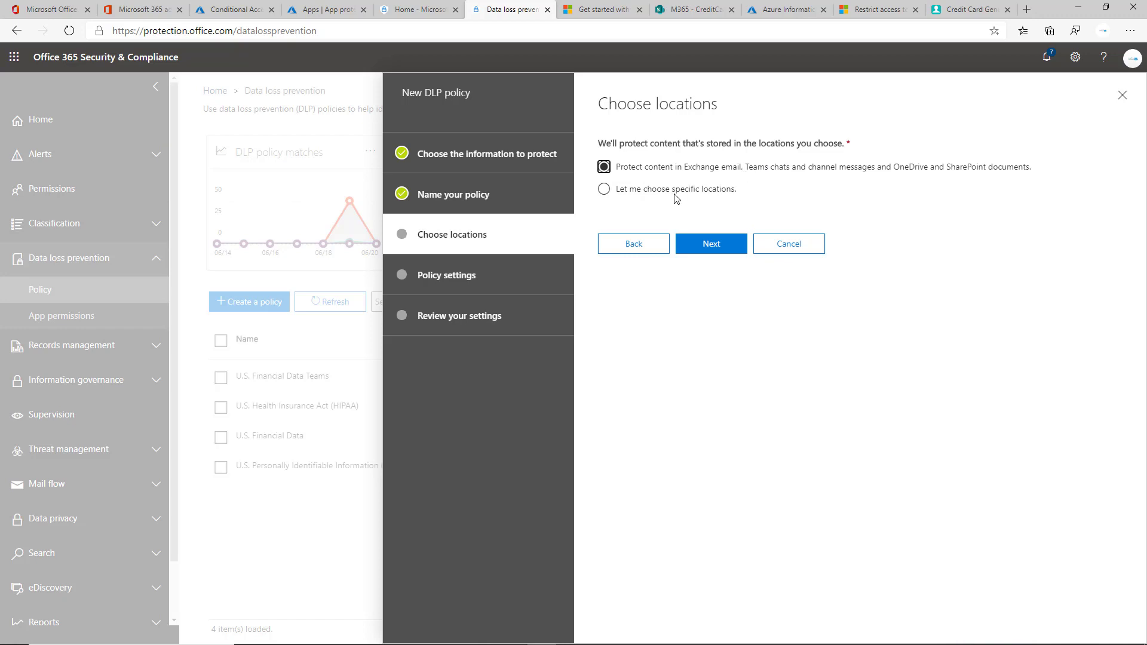
{"action": "left_click", "coordinate": [675, 191]}
{"action": "left_click", "coordinate": [719, 244]}
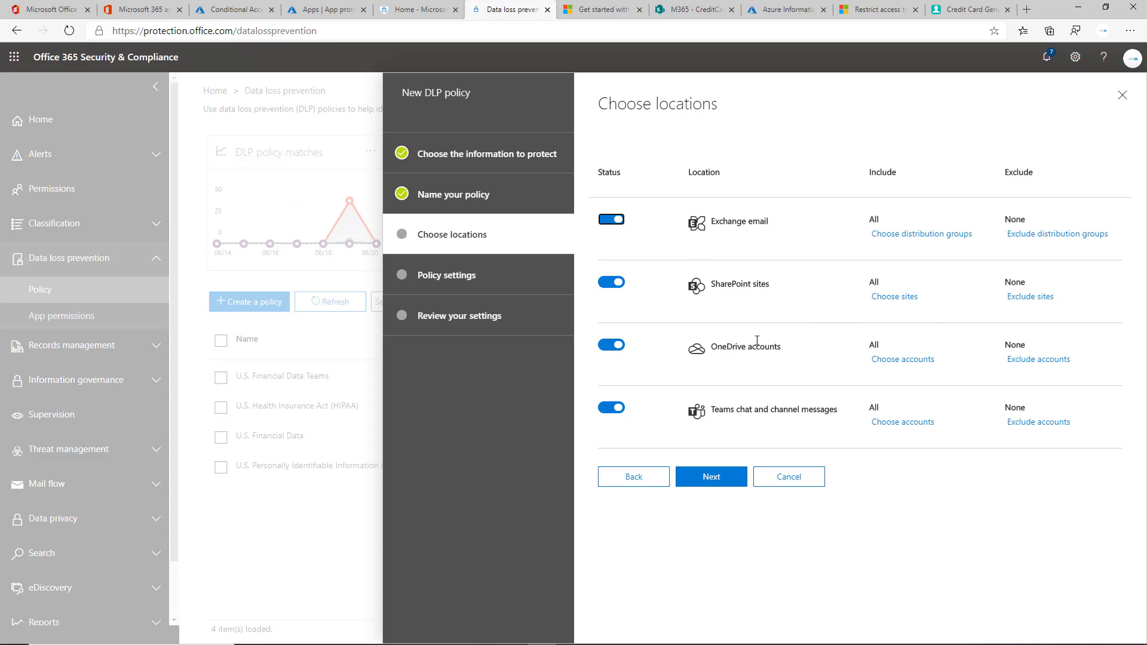
{"action": "left_click", "coordinate": [648, 475]}
{"action": "left_click", "coordinate": [647, 169]}
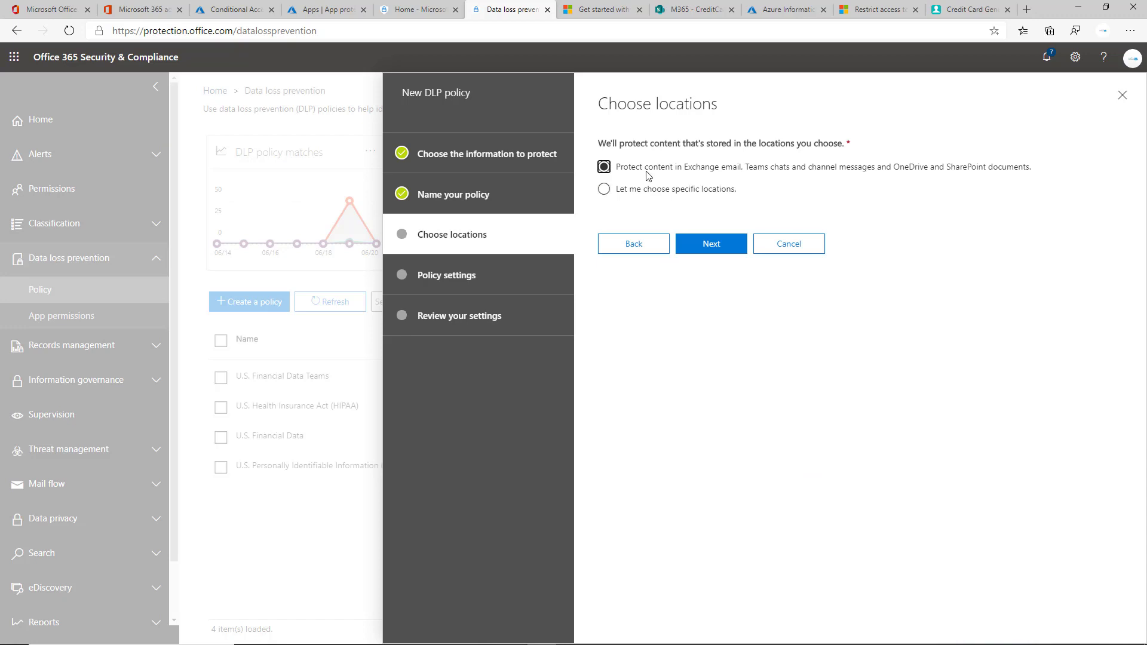
{"action": "left_click", "coordinate": [710, 252]}
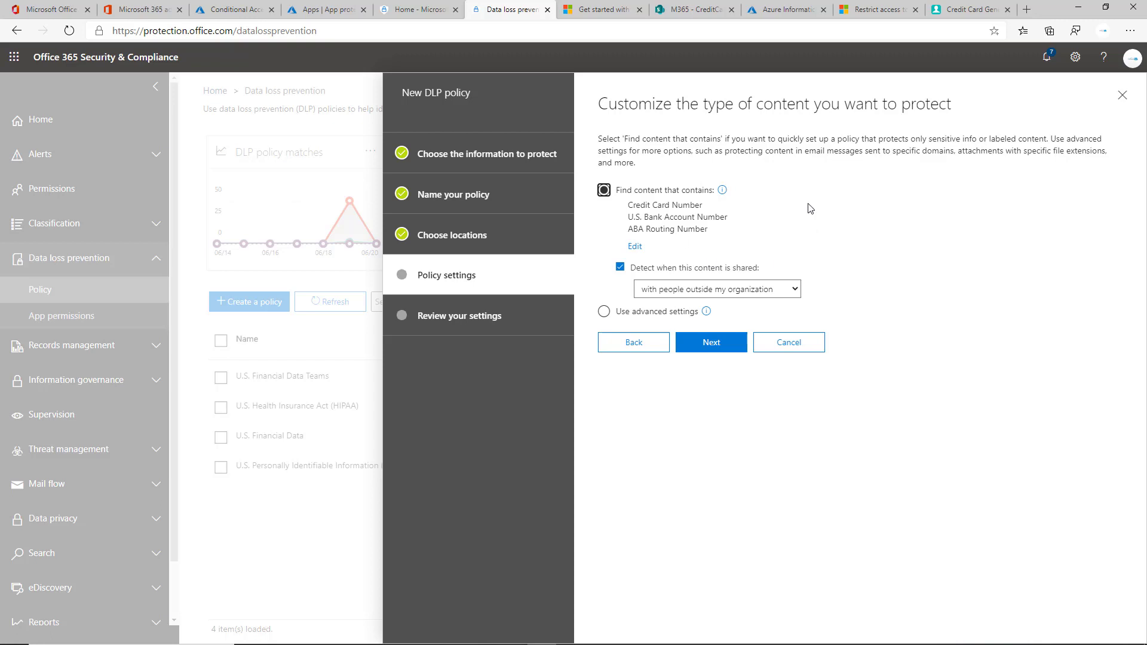
Step: Switch to advanced settings and open the Low volume U.S. Financial rule for editing
{"action": "left_click", "coordinate": [635, 309]}
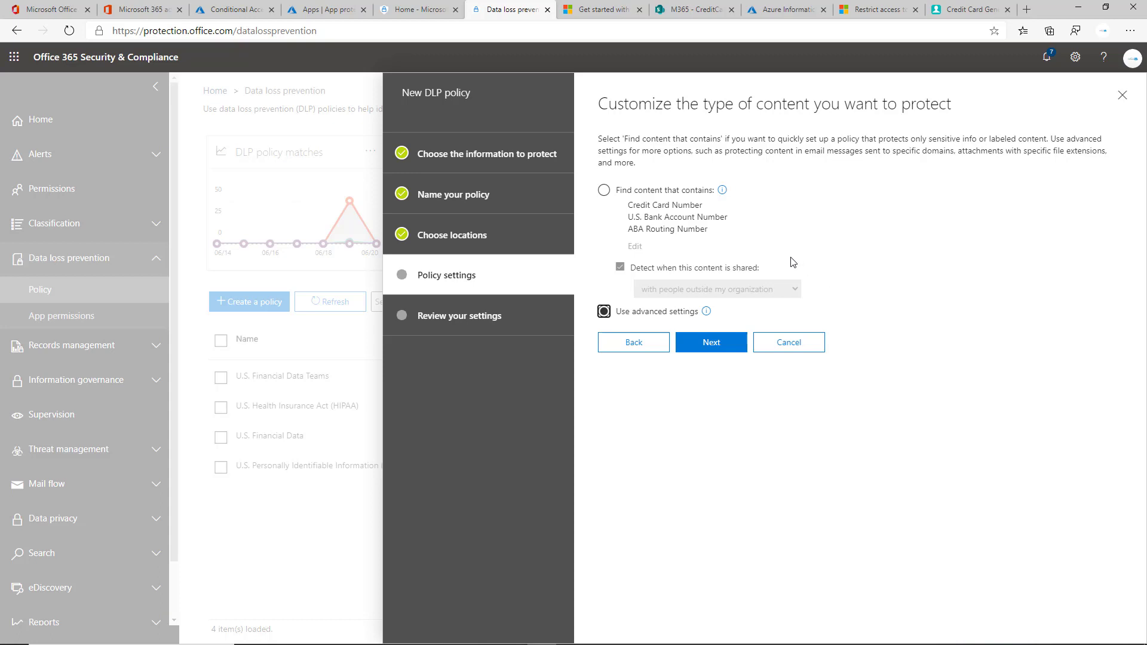
{"action": "left_click", "coordinate": [719, 348]}
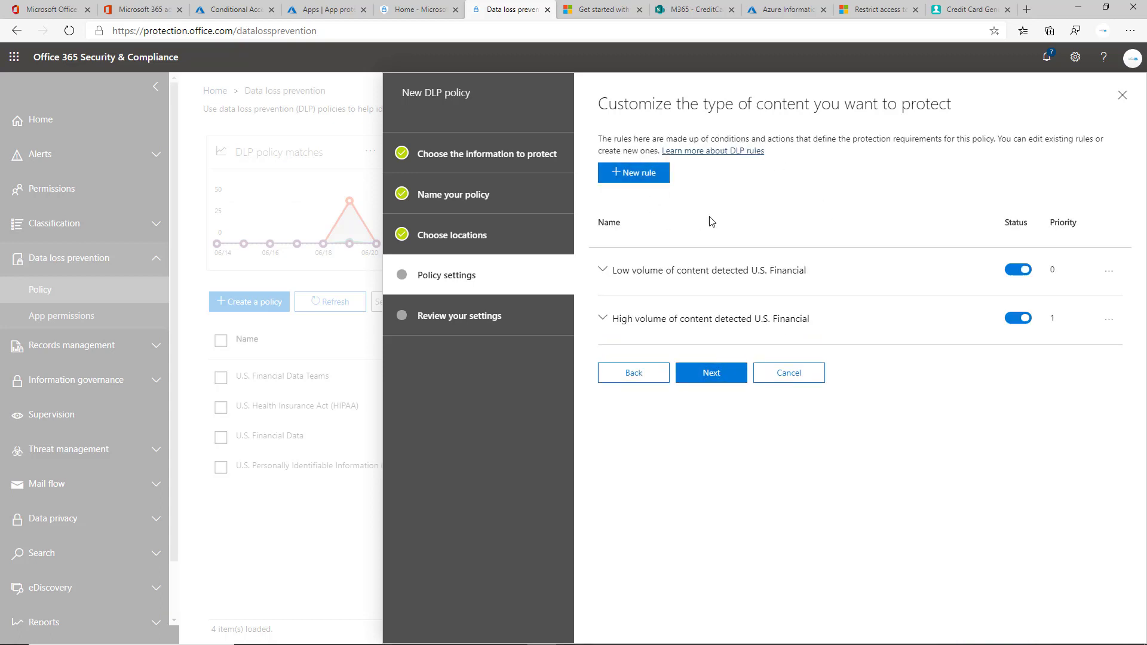
{"action": "left_click", "coordinate": [699, 270]}
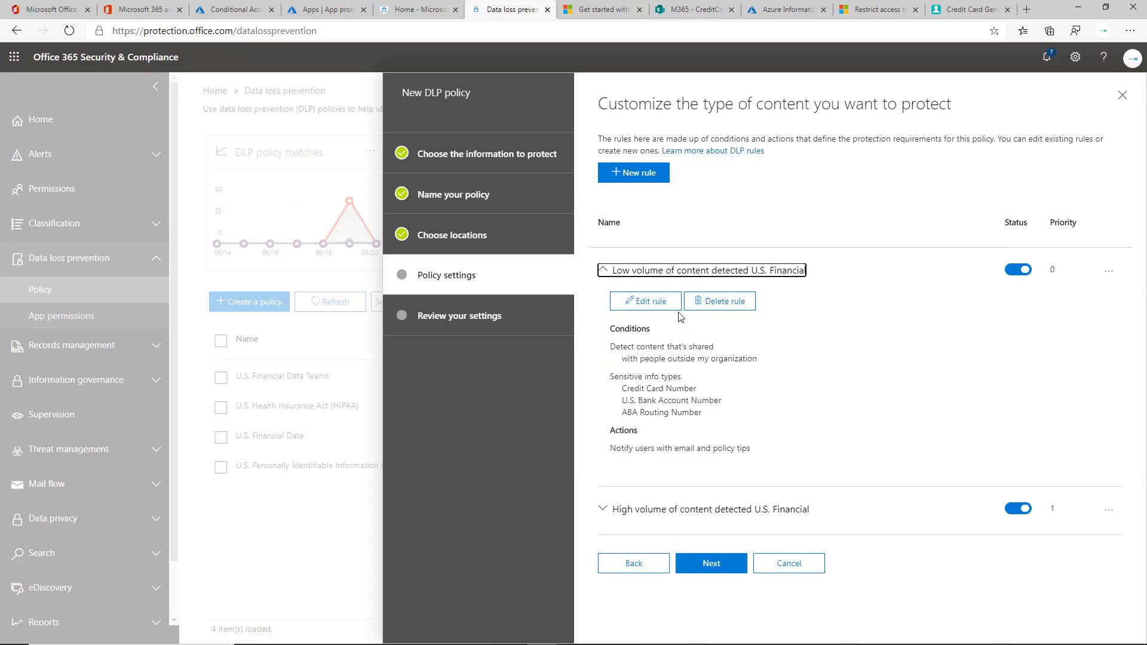
{"action": "left_click", "coordinate": [662, 306]}
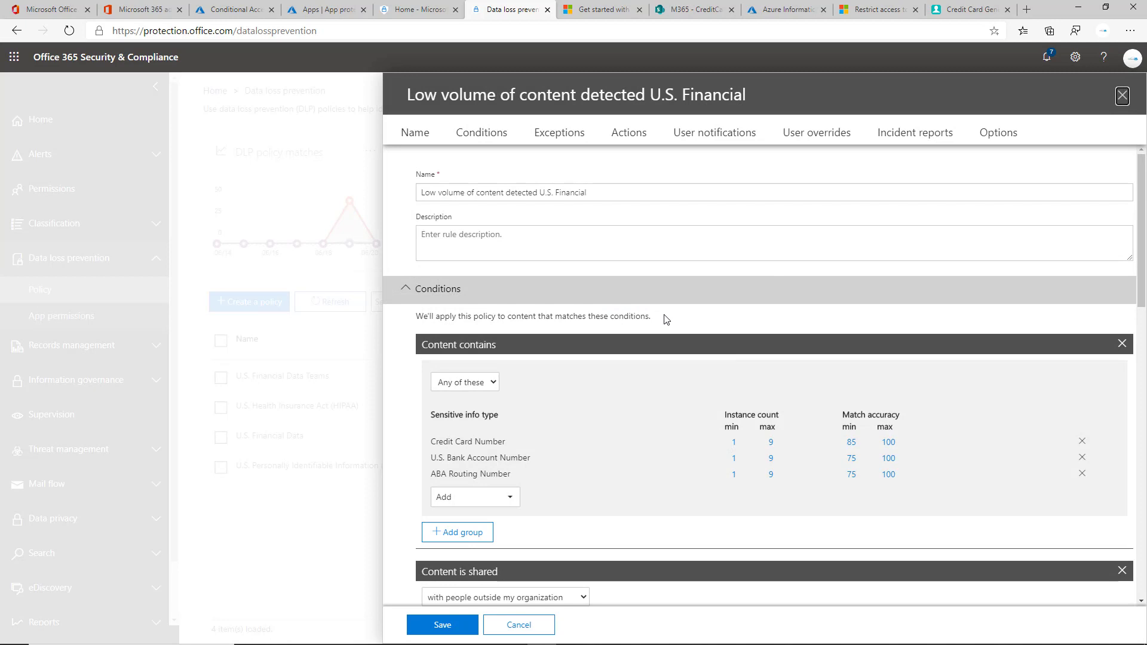
Step: Review the Low volume rule's conditions for three financial number types shared externally
{"action": "scroll", "coordinate": [633, 352], "scroll_direction": "down", "scroll_amount": 2}
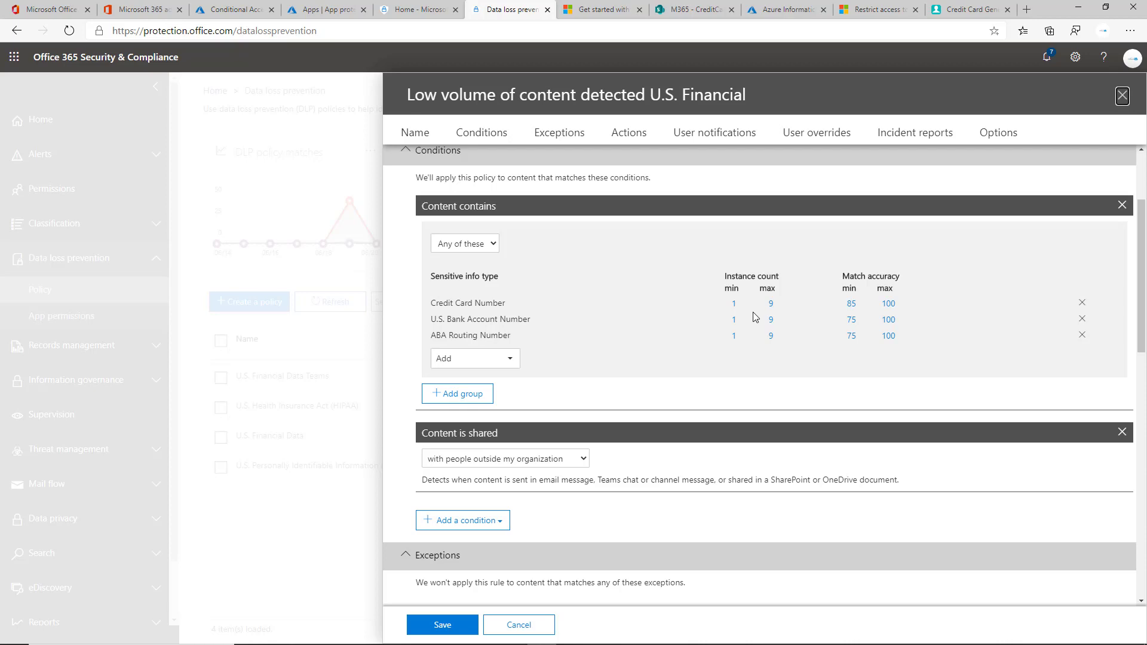
{"action": "scroll", "coordinate": [734, 297], "scroll_direction": "down", "scroll_amount": 2}
{"action": "scroll", "coordinate": [737, 301], "scroll_direction": "up", "scroll_amount": 3}
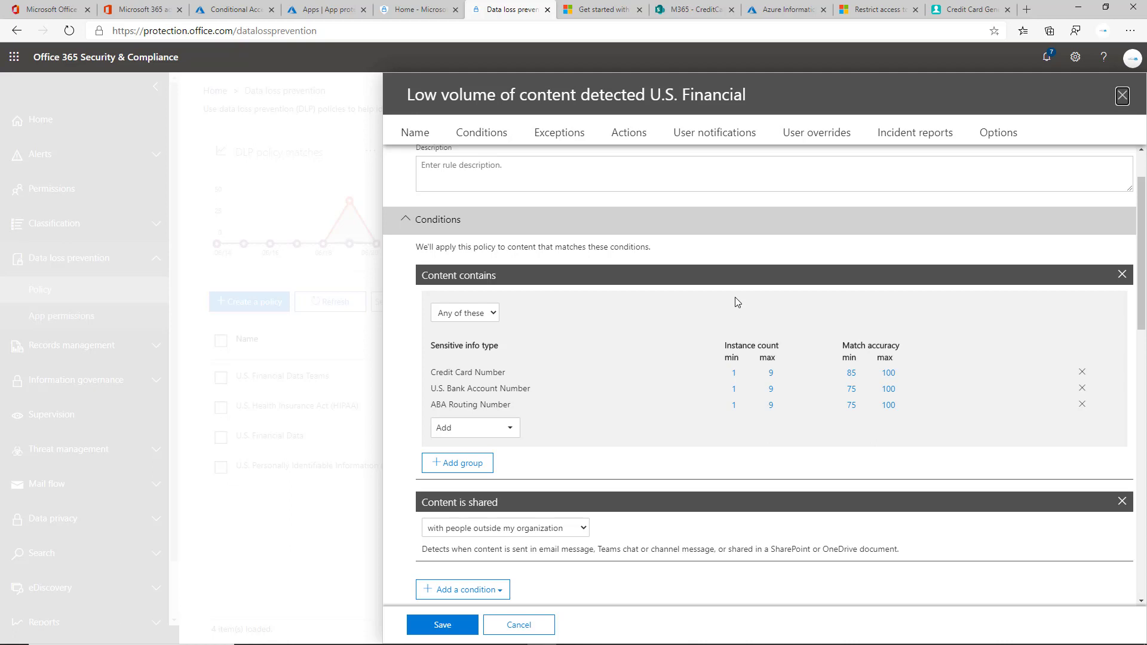
{"action": "scroll", "coordinate": [609, 303], "scroll_direction": "down", "scroll_amount": 3}
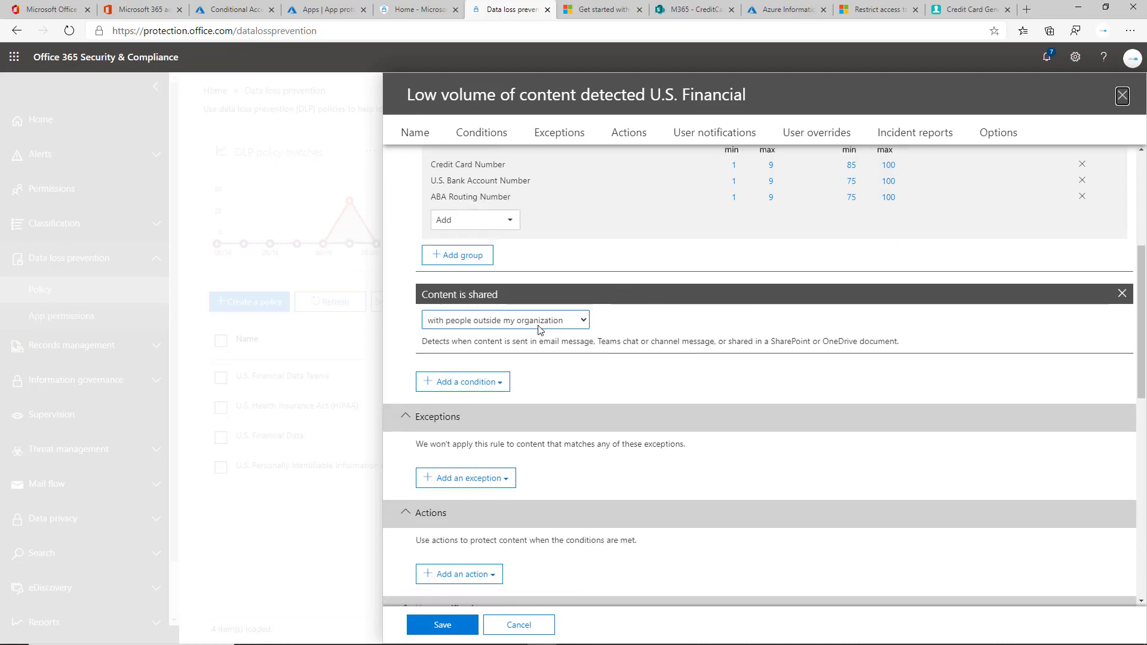
{"action": "scroll", "coordinate": [539, 329], "scroll_direction": "up", "scroll_amount": 2}
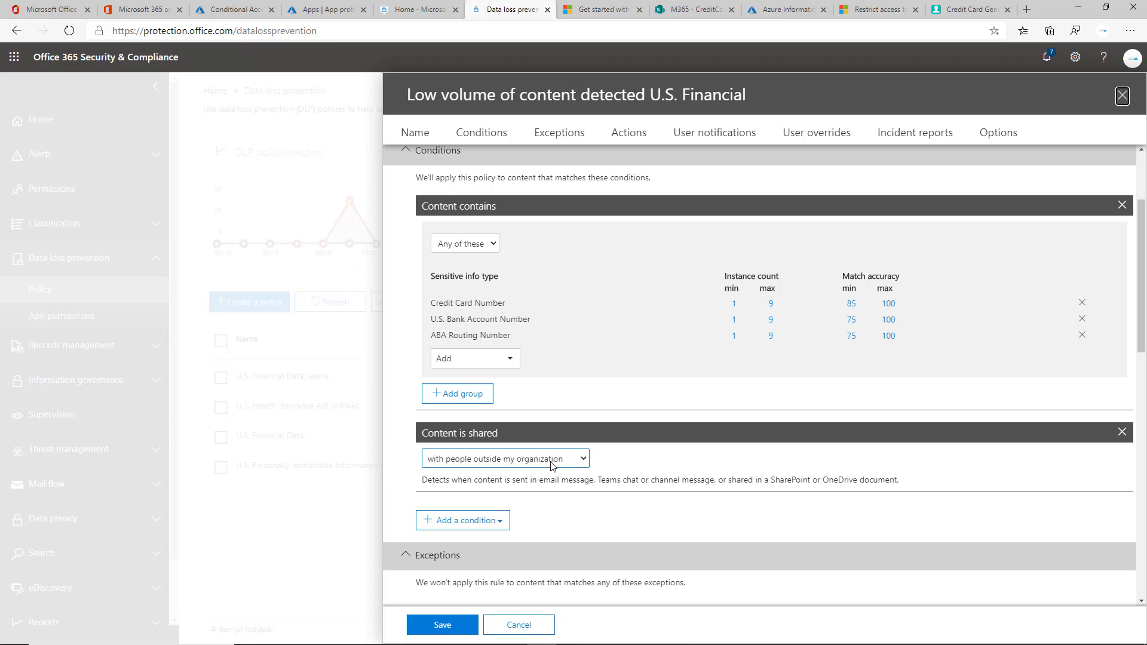
{"action": "scroll", "coordinate": [551, 465], "scroll_direction": "up", "scroll_amount": 2}
{"action": "scroll", "coordinate": [561, 496], "scroll_direction": "down", "scroll_amount": 2}
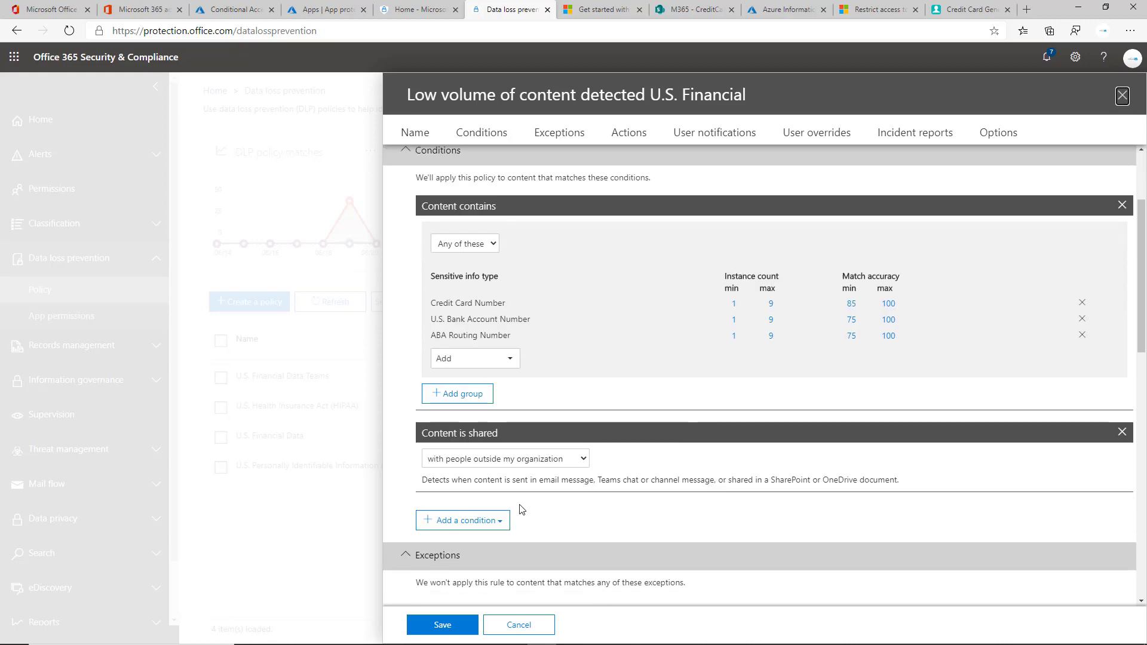
{"action": "scroll", "coordinate": [520, 509], "scroll_direction": "down", "scroll_amount": 1}
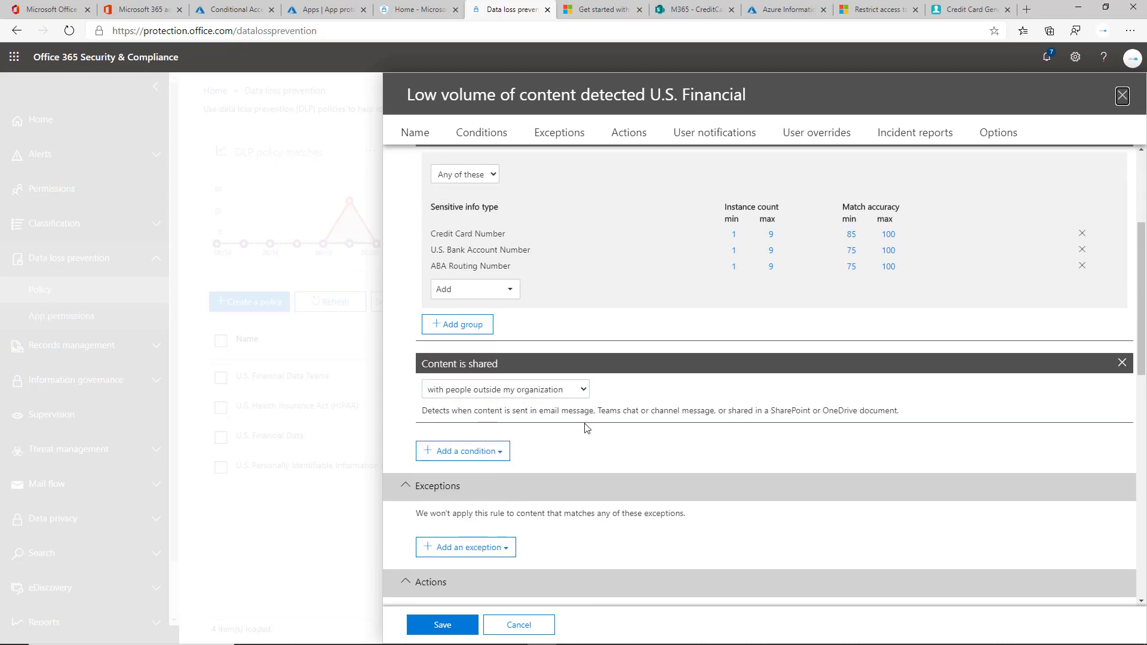
{"action": "scroll", "coordinate": [585, 427], "scroll_direction": "down", "scroll_amount": 2}
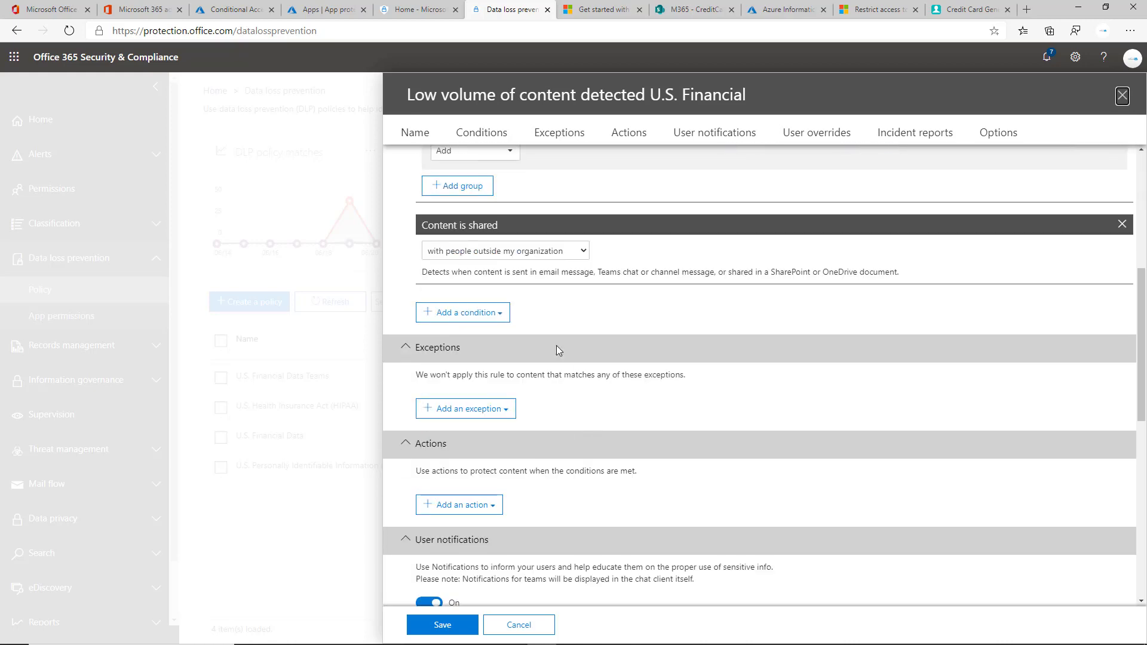
{"action": "left_click", "coordinate": [477, 312]}
{"action": "scroll", "coordinate": [717, 351], "scroll_direction": "down", "scroll_amount": 1}
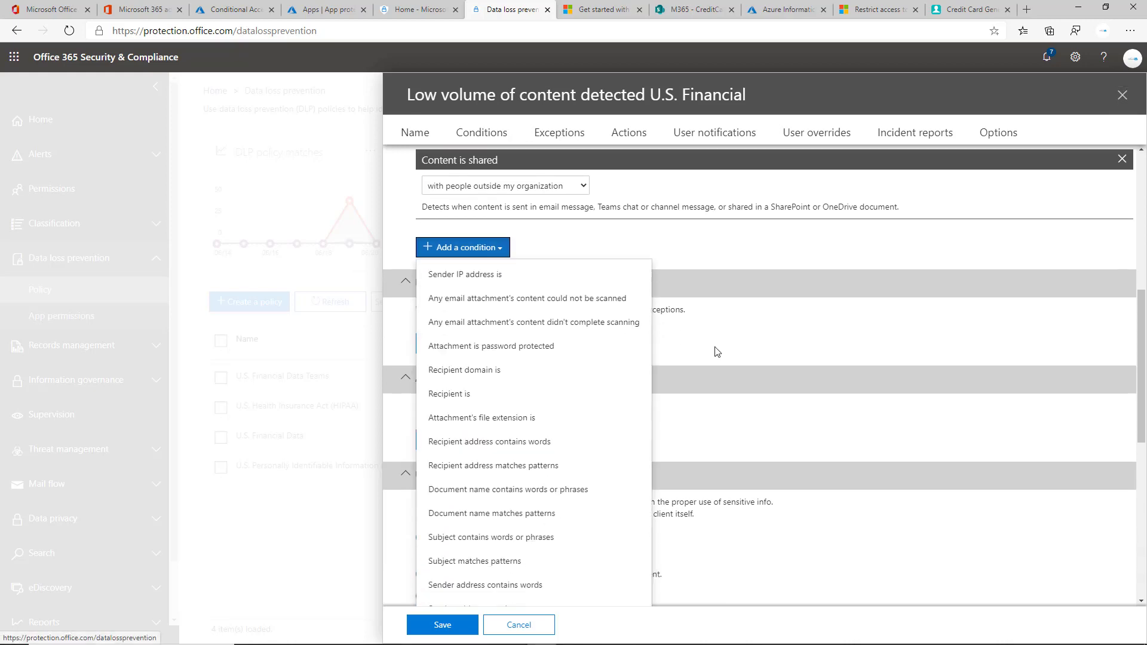
{"action": "scroll", "coordinate": [607, 388], "scroll_direction": "down", "scroll_amount": 3}
{"action": "scroll", "coordinate": [745, 376], "scroll_direction": "up", "scroll_amount": 6}
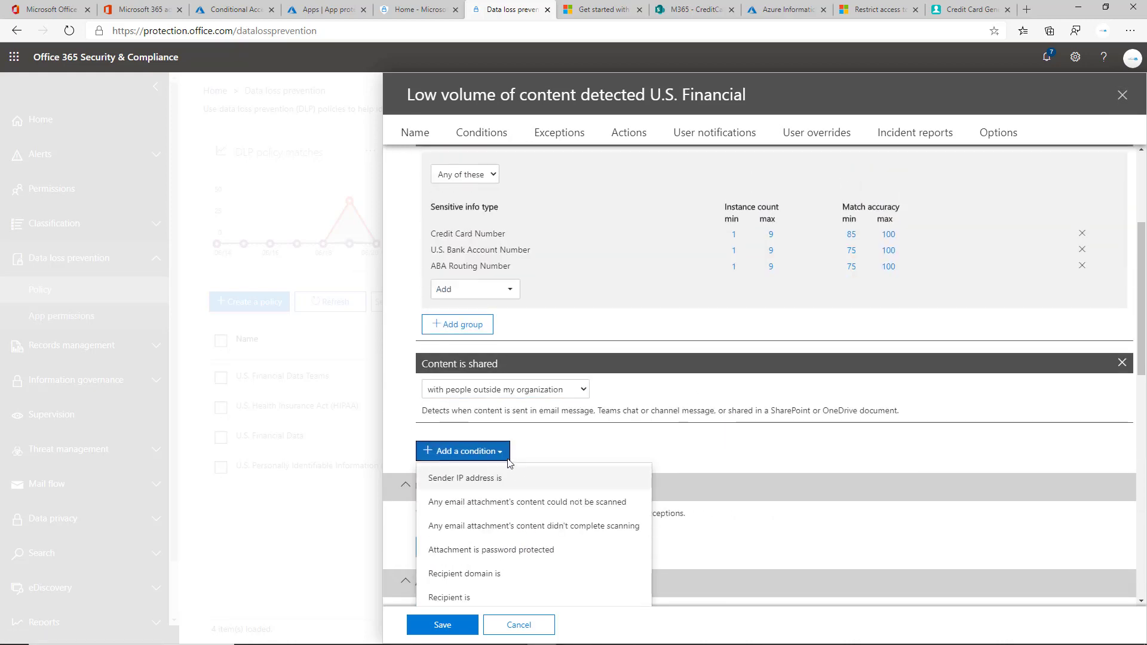
{"action": "left_click", "coordinate": [507, 455]}
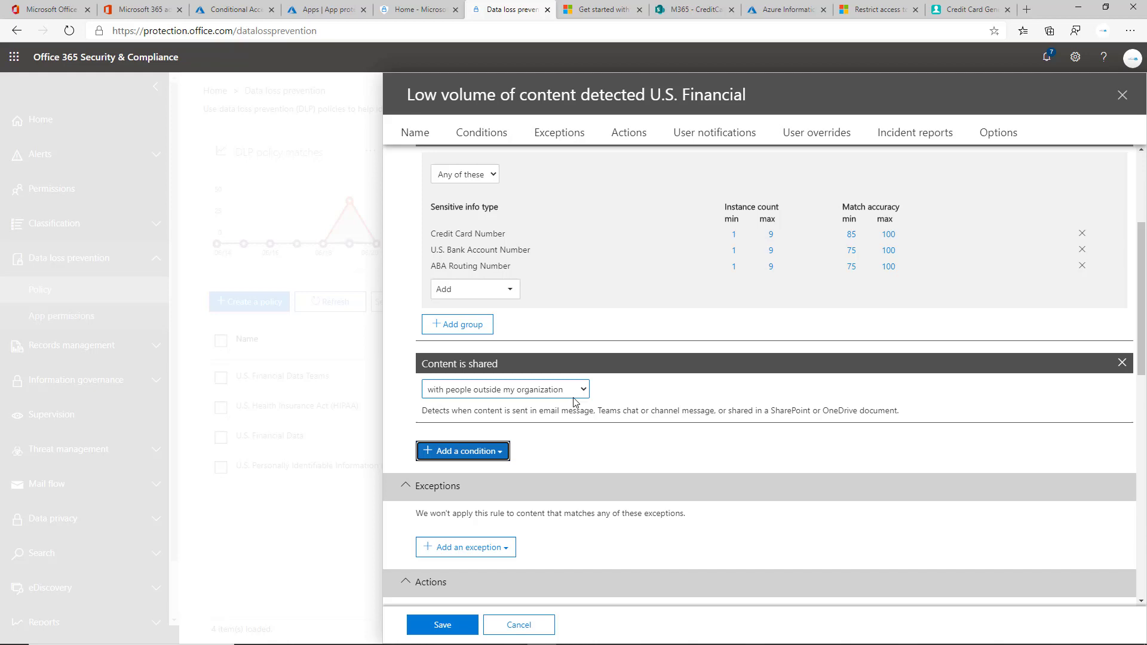
{"action": "scroll", "coordinate": [575, 402], "scroll_direction": "down", "scroll_amount": 3}
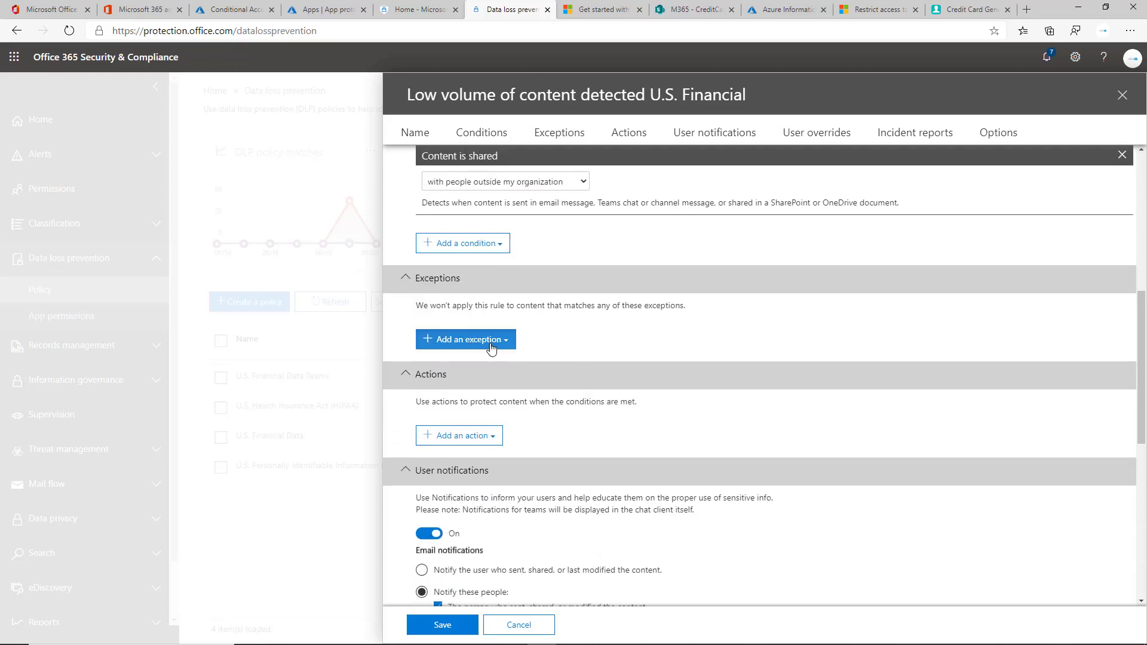
{"action": "left_click", "coordinate": [491, 349]}
{"action": "scroll", "coordinate": [657, 402], "scroll_direction": "down", "scroll_amount": 3}
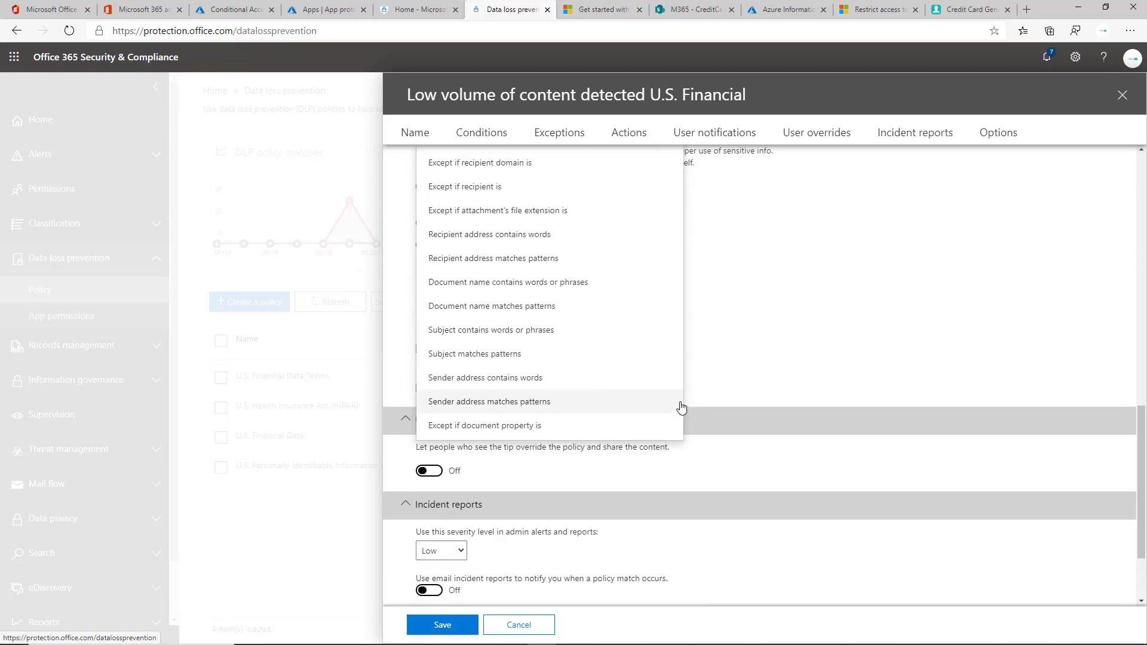
{"action": "scroll", "coordinate": [681, 408], "scroll_direction": "up", "scroll_amount": 5}
{"action": "left_click", "coordinate": [481, 270]}
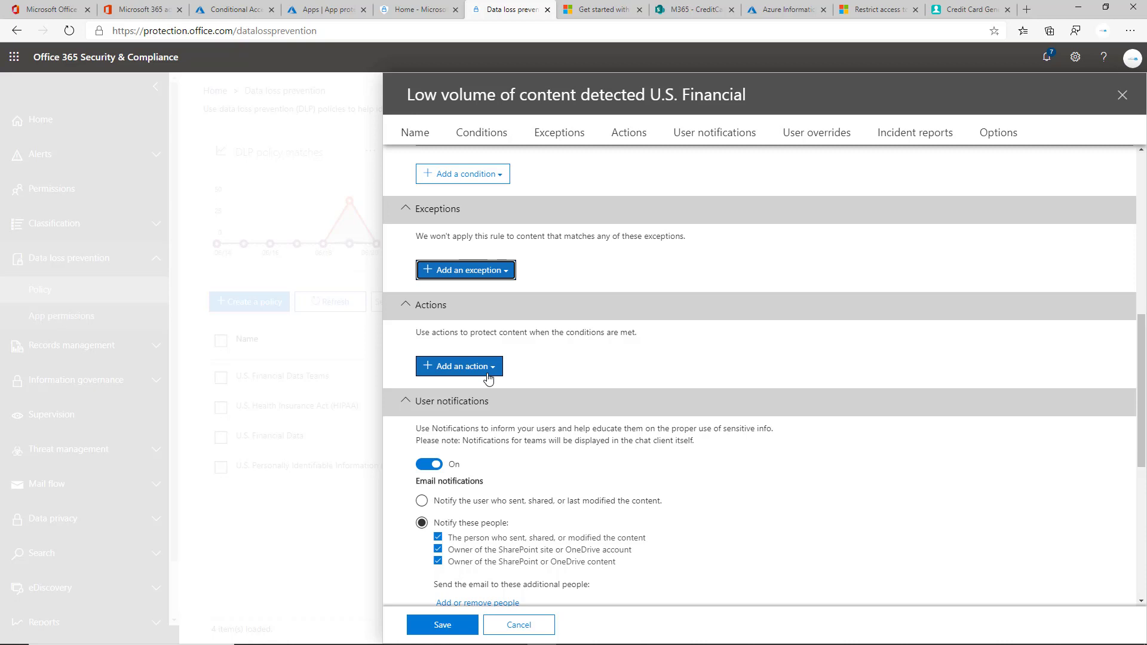
Step: Add a Restrict access action blocking sharing for everyone except owner, last modifier and site admin
{"action": "left_click", "coordinate": [489, 375]}
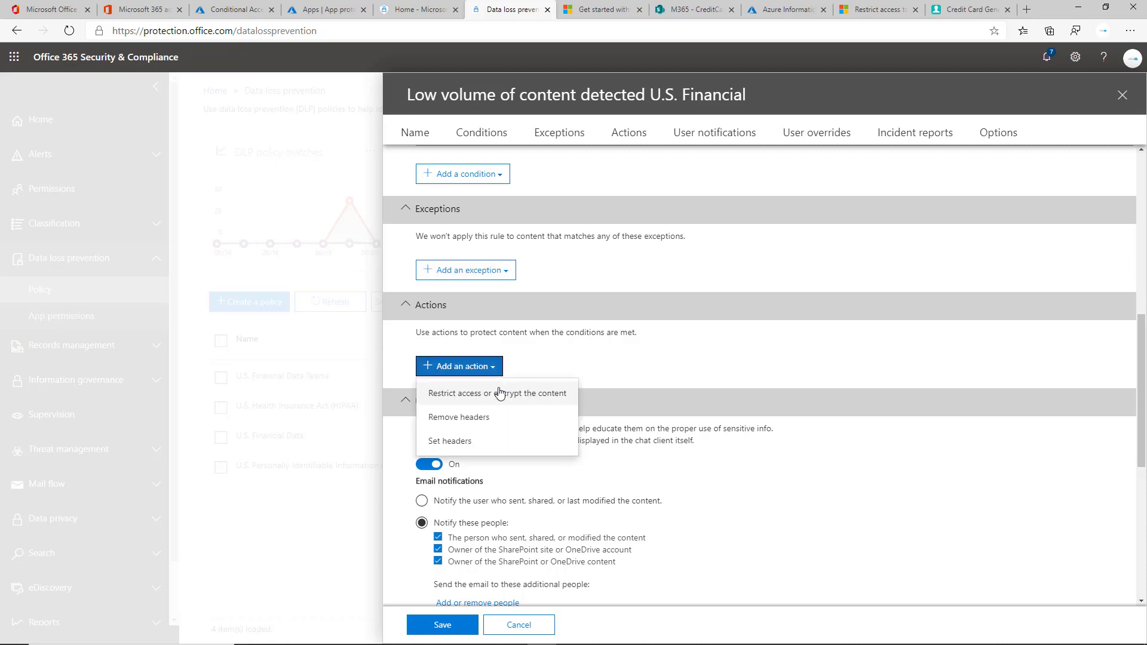
{"action": "left_click", "coordinate": [512, 394]}
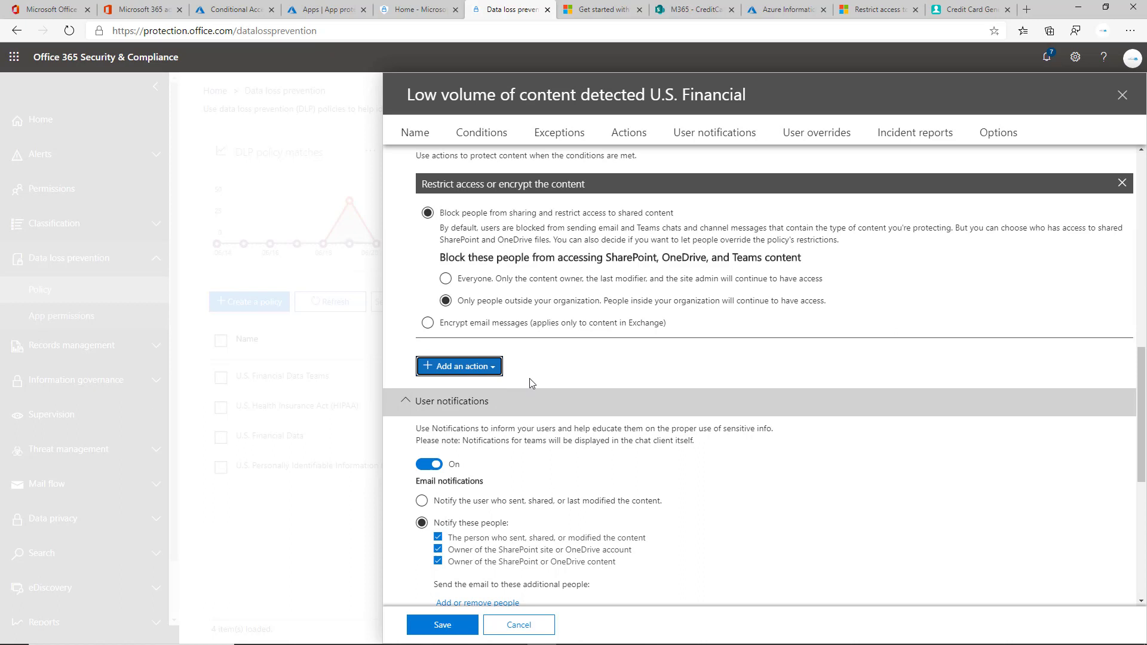
{"action": "scroll", "coordinate": [532, 383], "scroll_direction": "up", "scroll_amount": 1}
{"action": "scroll", "coordinate": [532, 383], "scroll_direction": "up", "scroll_amount": 1}
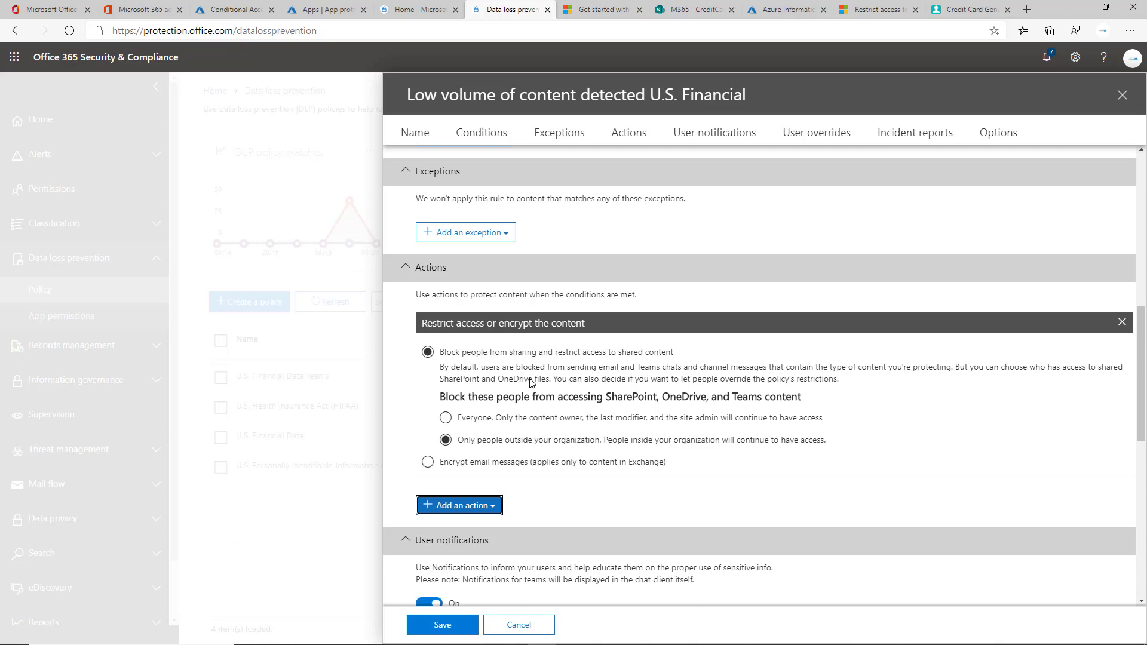
{"action": "left_click", "coordinate": [559, 461]}
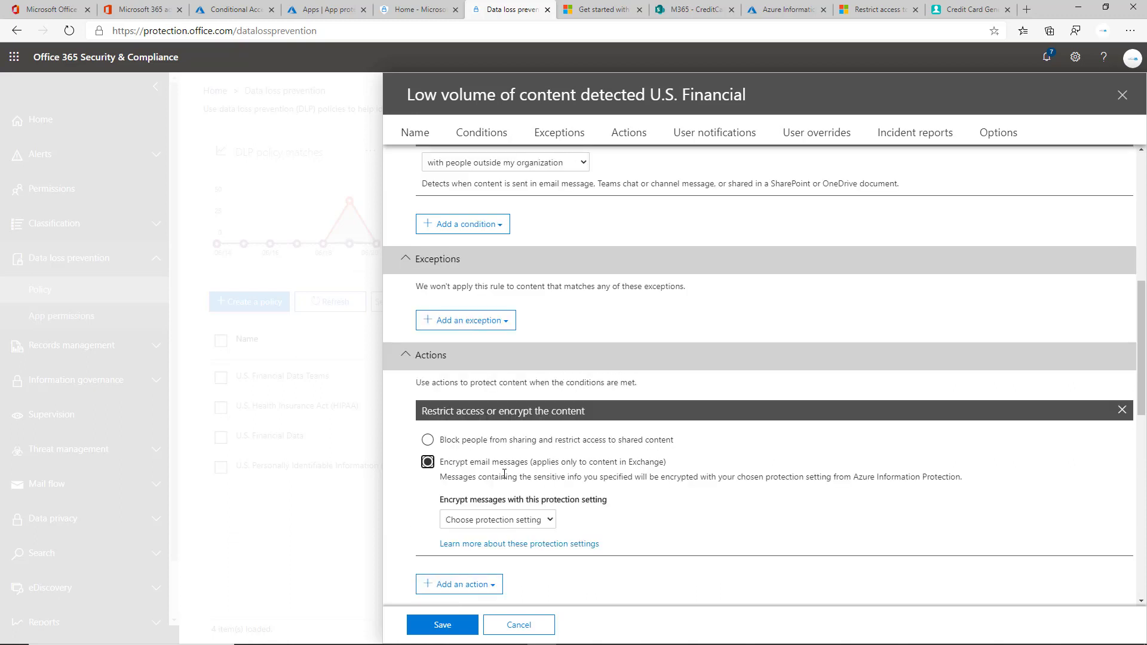
{"action": "left_click", "coordinate": [521, 440]}
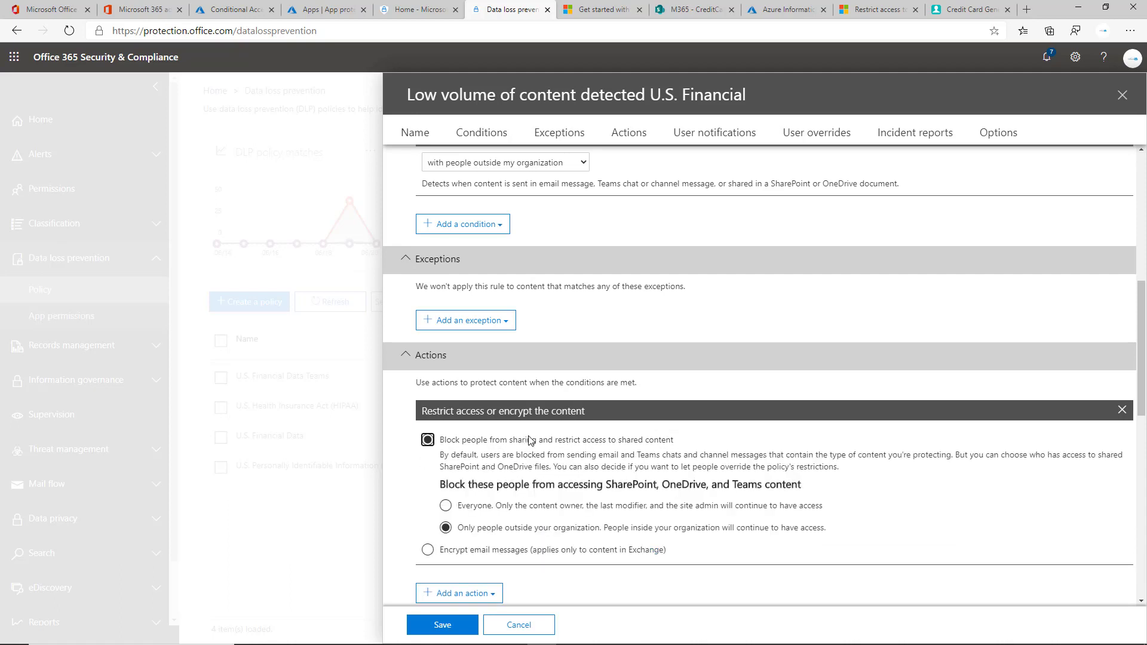
{"action": "scroll", "coordinate": [550, 454], "scroll_direction": "down", "scroll_amount": 1}
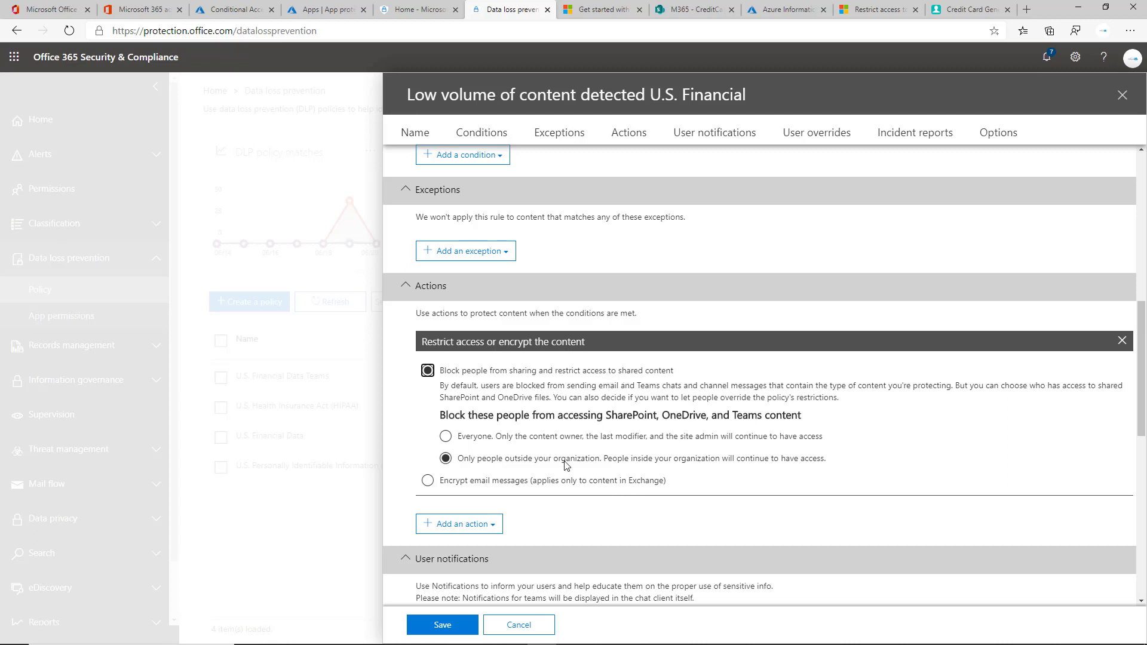
{"action": "left_click", "coordinate": [559, 439]}
{"action": "scroll", "coordinate": [799, 440], "scroll_direction": "down", "scroll_amount": 5}
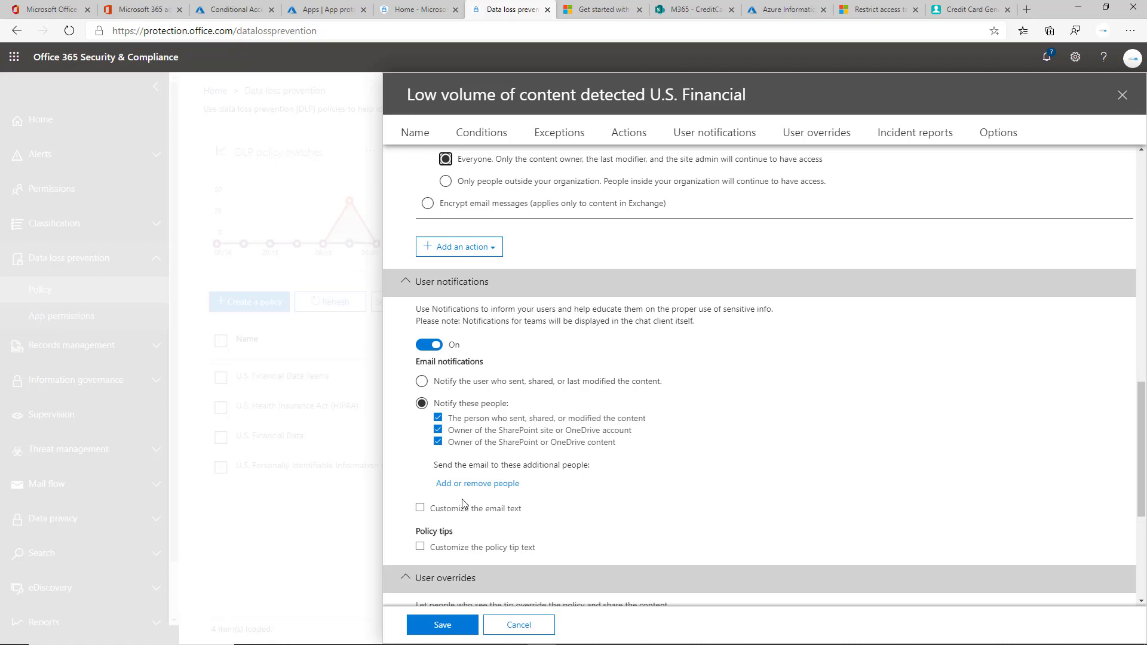
Step: Set a custom policy tip: 'This is sensitive information that should not be shared outside the company.'
{"action": "left_click", "coordinate": [485, 547]}
{"action": "left_click", "coordinate": [528, 574]}
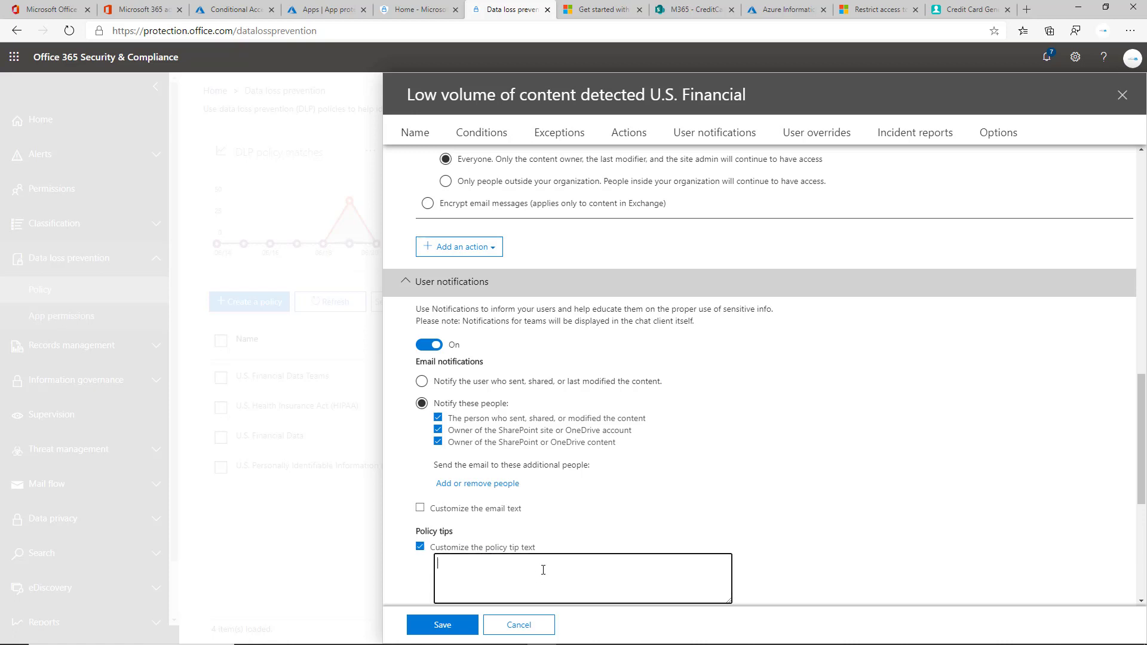
{"action": "type", "text": "This"}
{"action": "key", "text": "BackSpace"}
{"action": "key", "text": "BackSpace"}
{"action": "type", "text": "is is sentsitive information that should not be shared outside the company."}
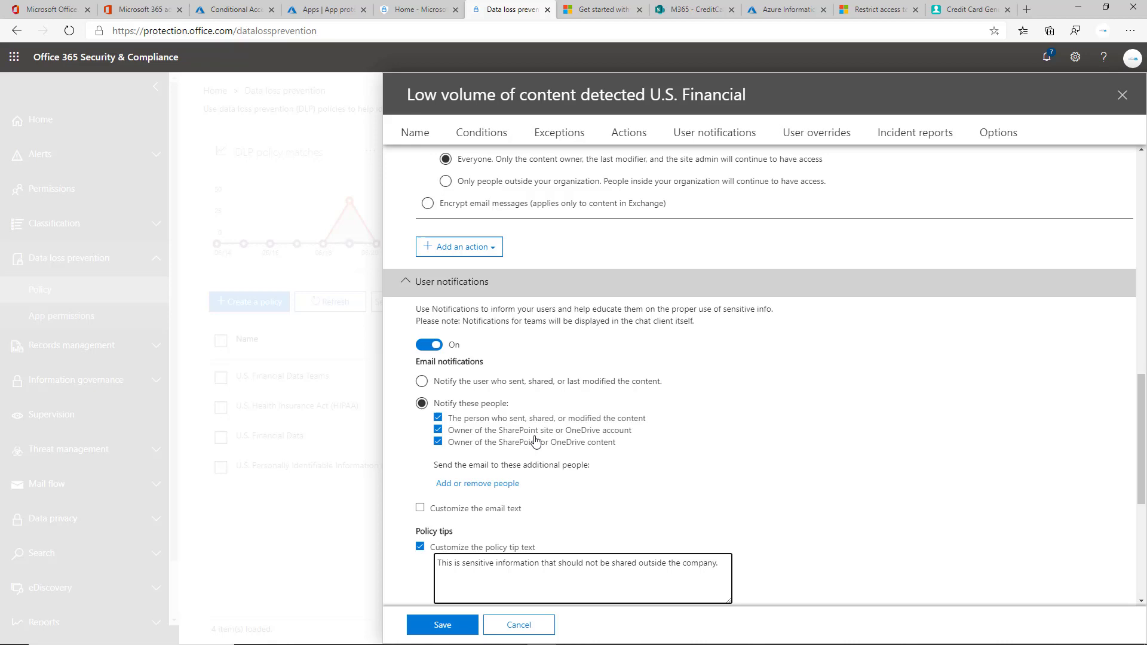
{"action": "scroll", "coordinate": [496, 440], "scroll_direction": "down", "scroll_amount": 4}
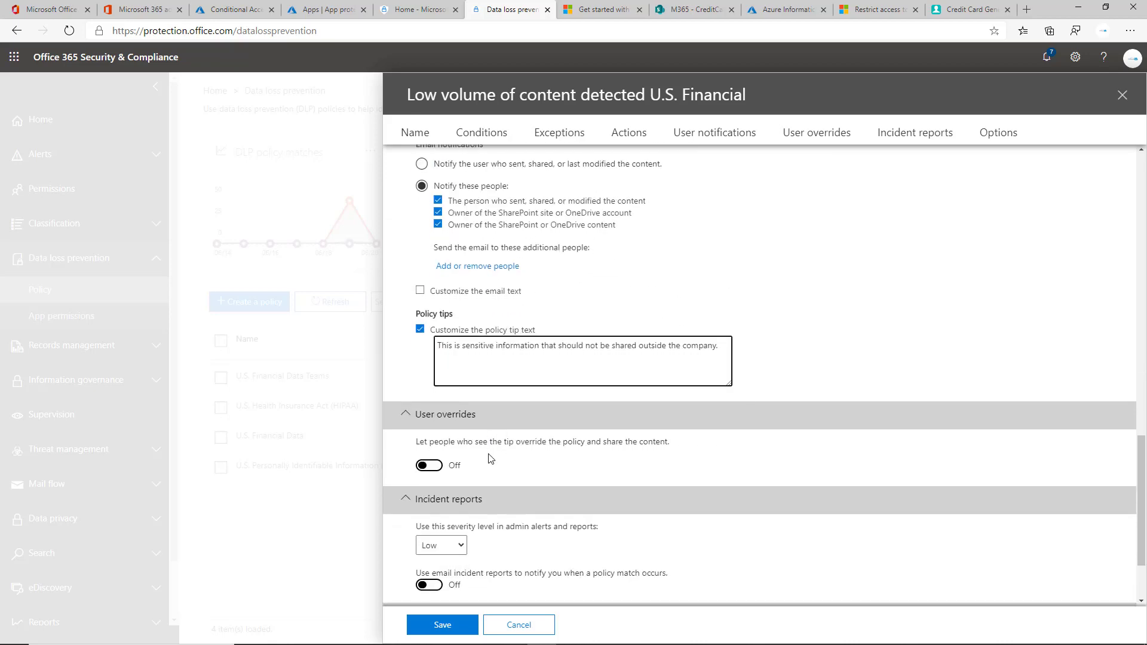
Step: Turn User overrides On and check 'Require a business justification to override'
{"action": "double_click", "coordinate": [450, 442]}
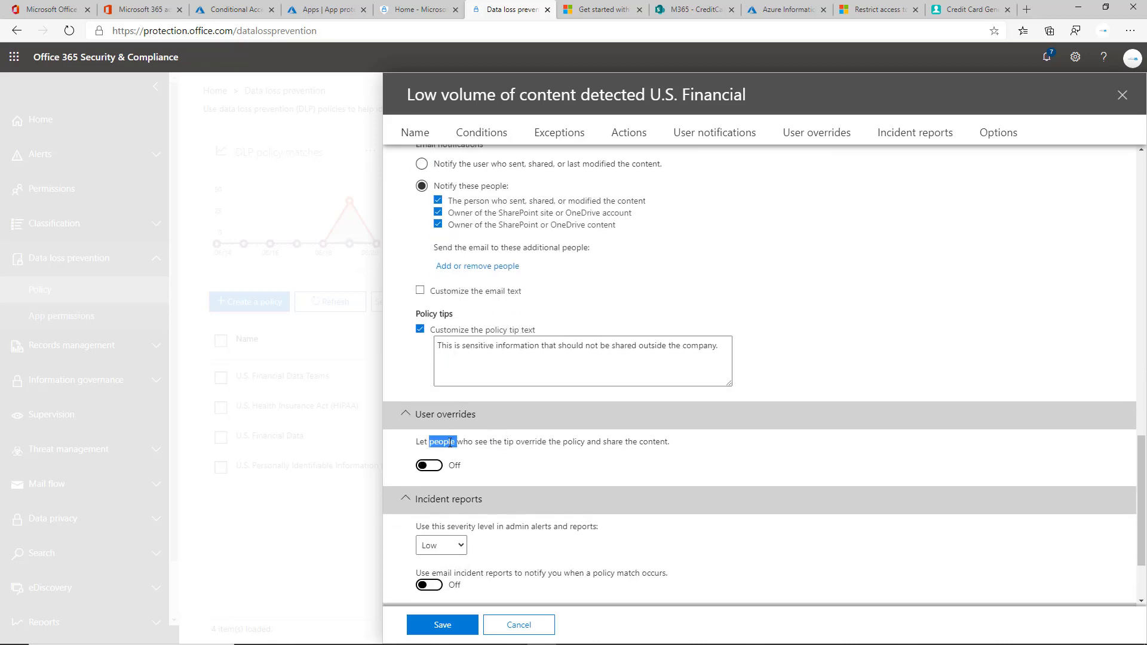
{"action": "triple_click", "coordinate": [450, 442]}
{"action": "left_click", "coordinate": [561, 468]}
{"action": "left_click", "coordinate": [430, 465]}
{"action": "left_click", "coordinate": [481, 480]}
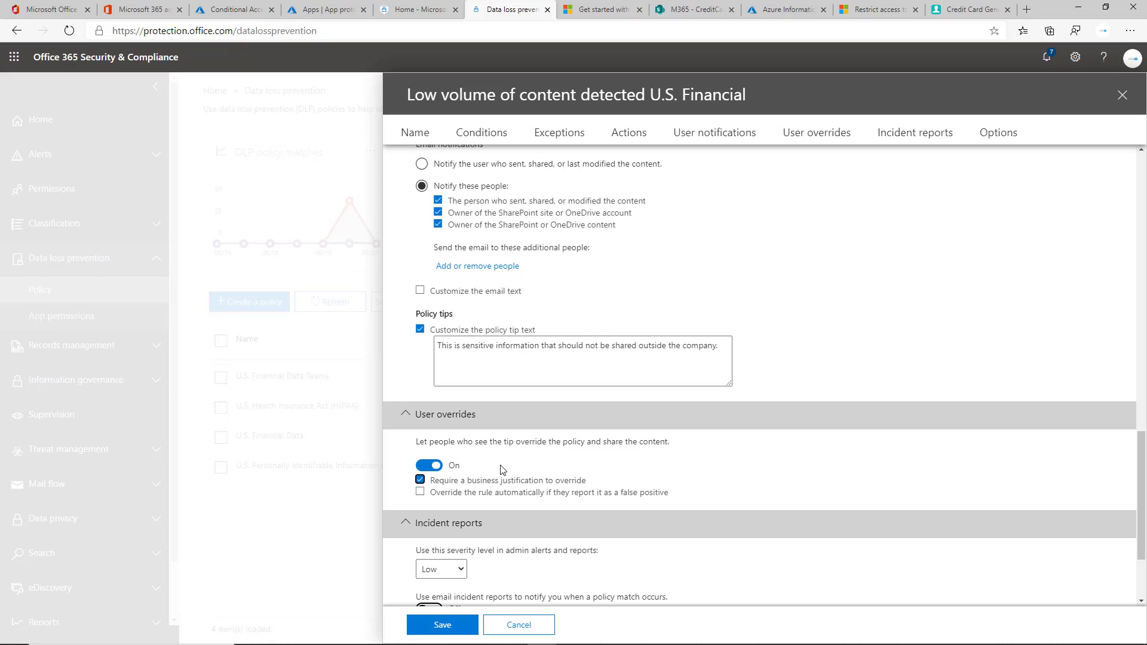
Step: Leave the incident severity at Low and switch on 'Use email incident reports'
{"action": "scroll", "coordinate": [500, 469], "scroll_direction": "down", "scroll_amount": 3}
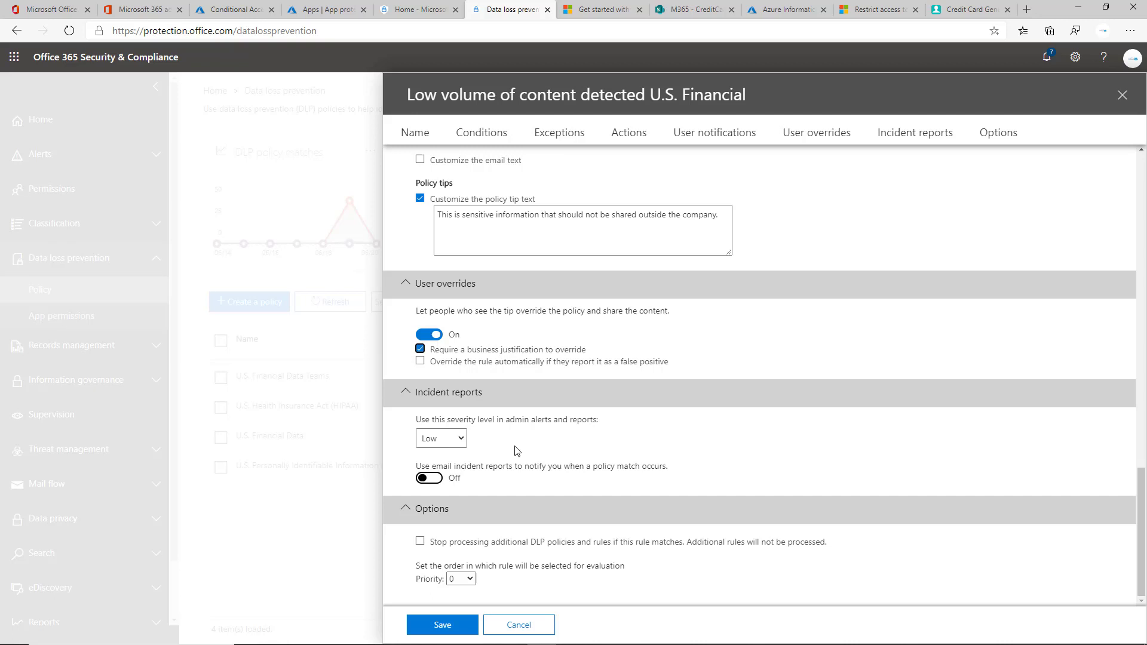
{"action": "left_click", "coordinate": [461, 440]}
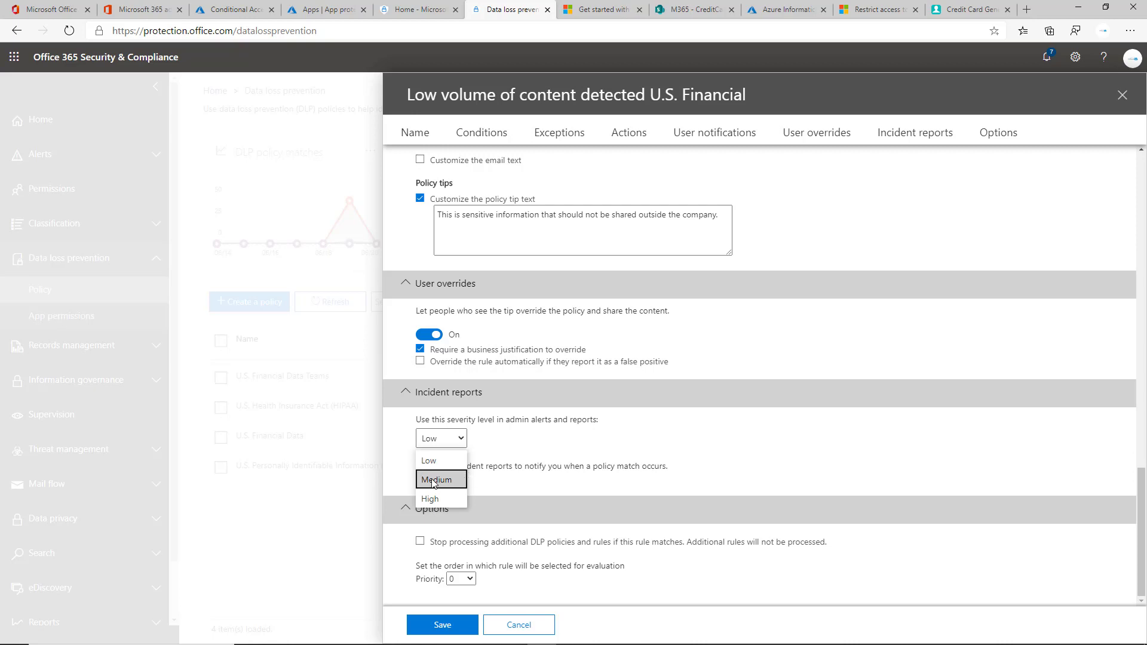
{"action": "left_click", "coordinate": [451, 442]}
{"action": "left_click", "coordinate": [452, 444]}
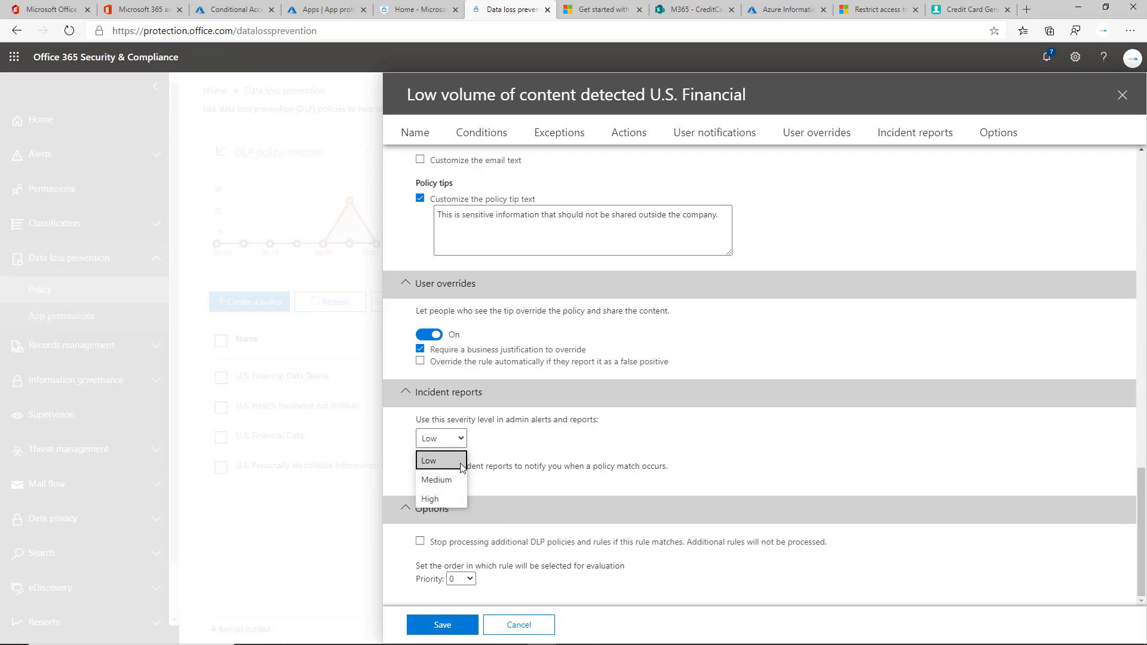
{"action": "left_click", "coordinate": [464, 439]}
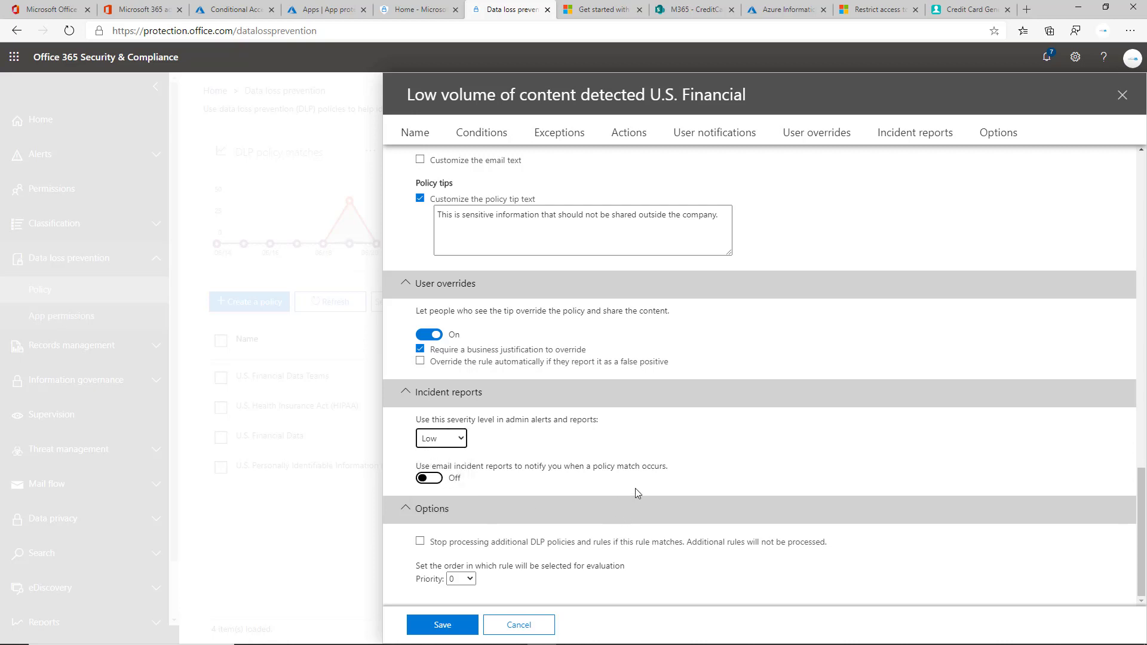
{"action": "left_click", "coordinate": [428, 479]}
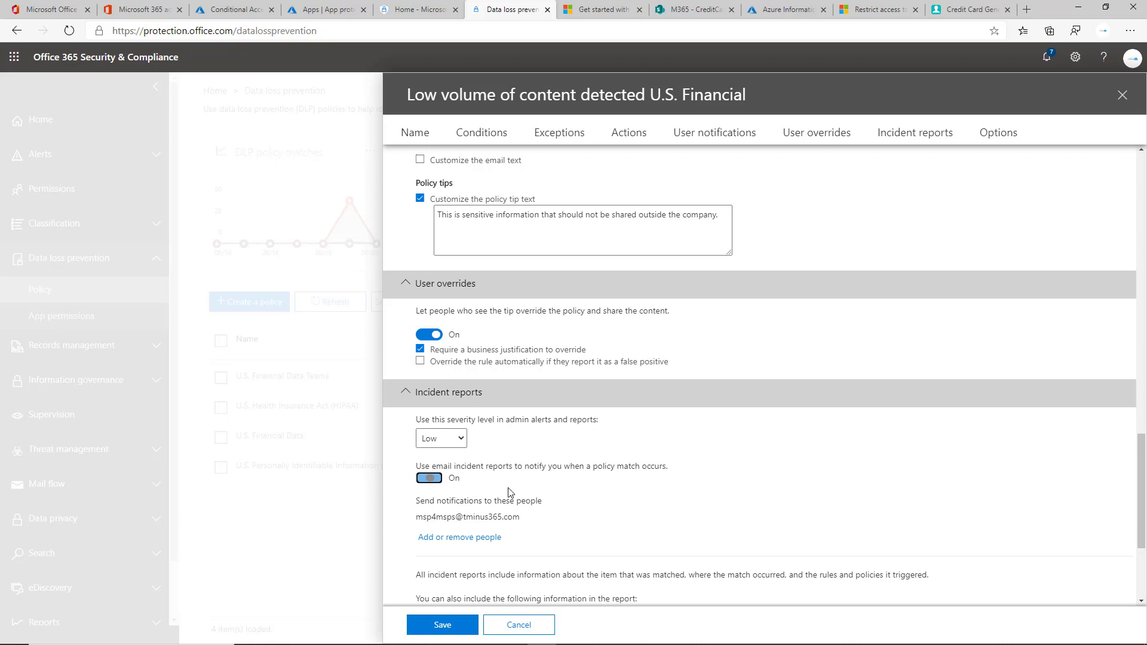
{"action": "scroll", "coordinate": [508, 491], "scroll_direction": "down", "scroll_amount": 2}
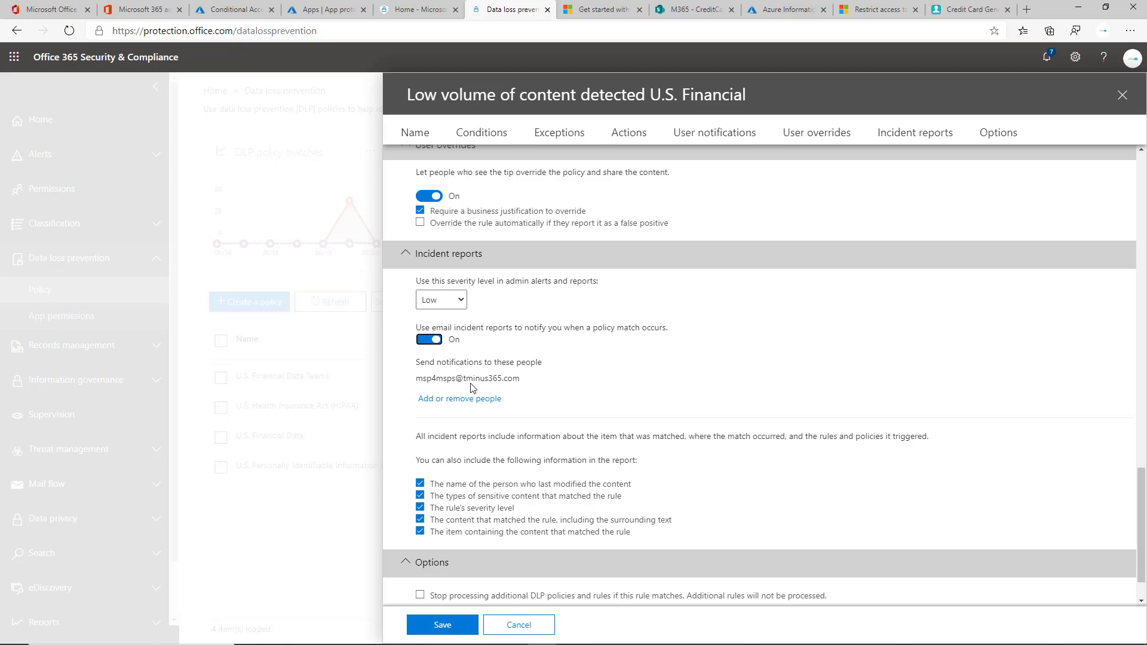
{"action": "scroll", "coordinate": [471, 387], "scroll_direction": "down", "scroll_amount": 1}
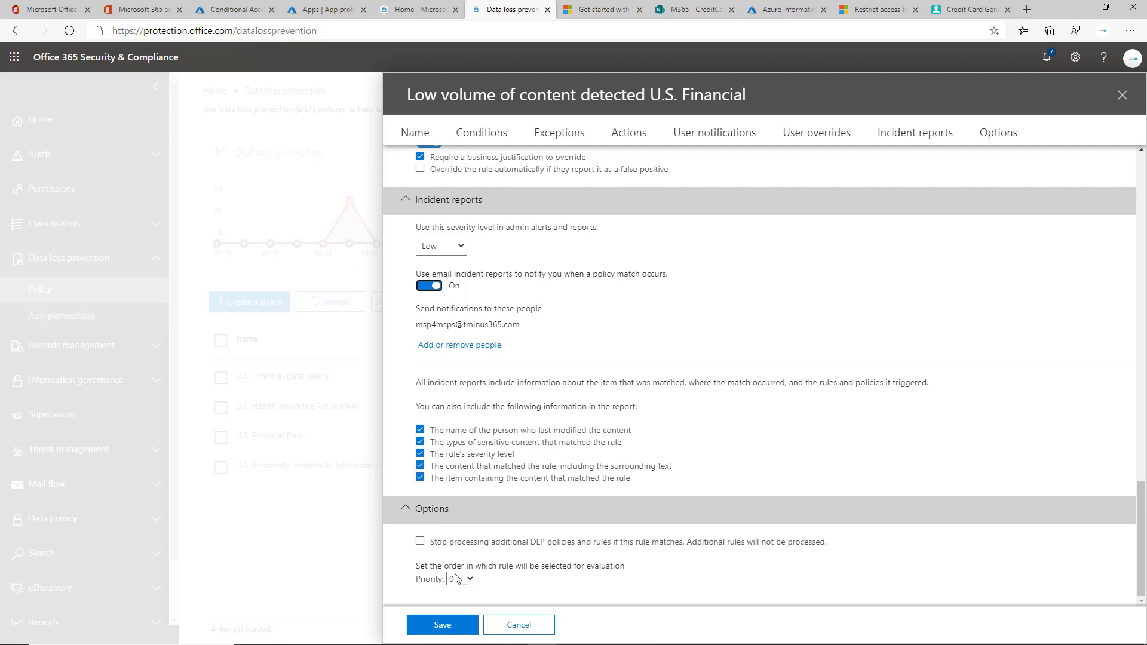
Step: Close the Low volume rule editor and the New DLP policy wizard, confirming Yes to discard each
{"action": "left_click", "coordinate": [1121, 95]}
{"action": "left_click", "coordinate": [433, 394]}
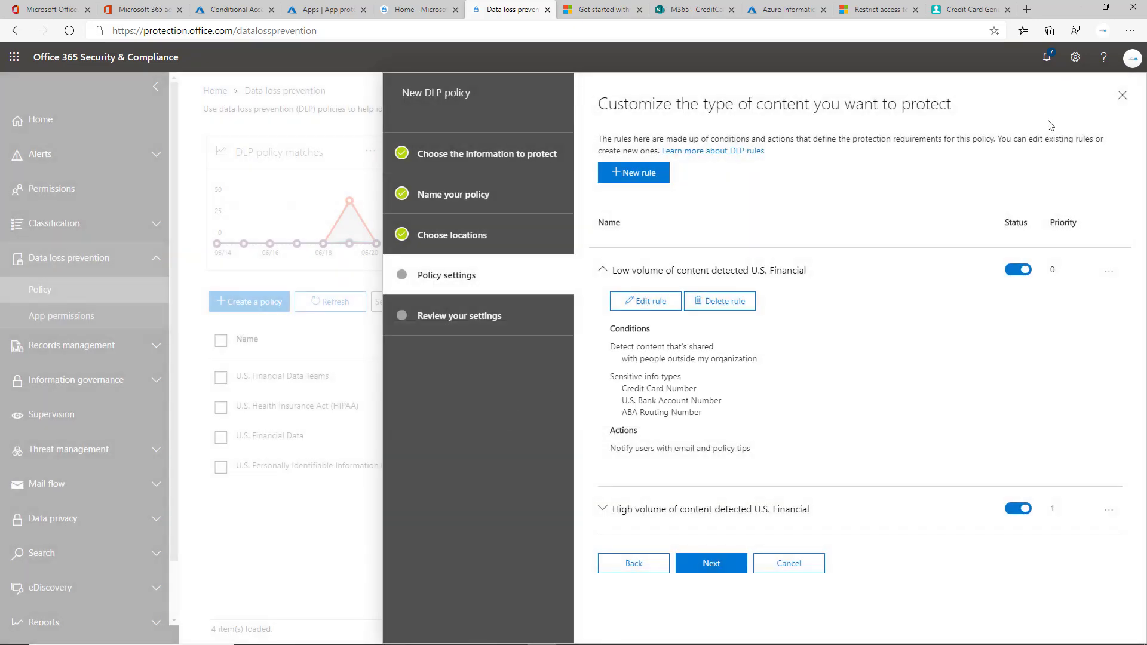
{"action": "left_click", "coordinate": [1122, 96]}
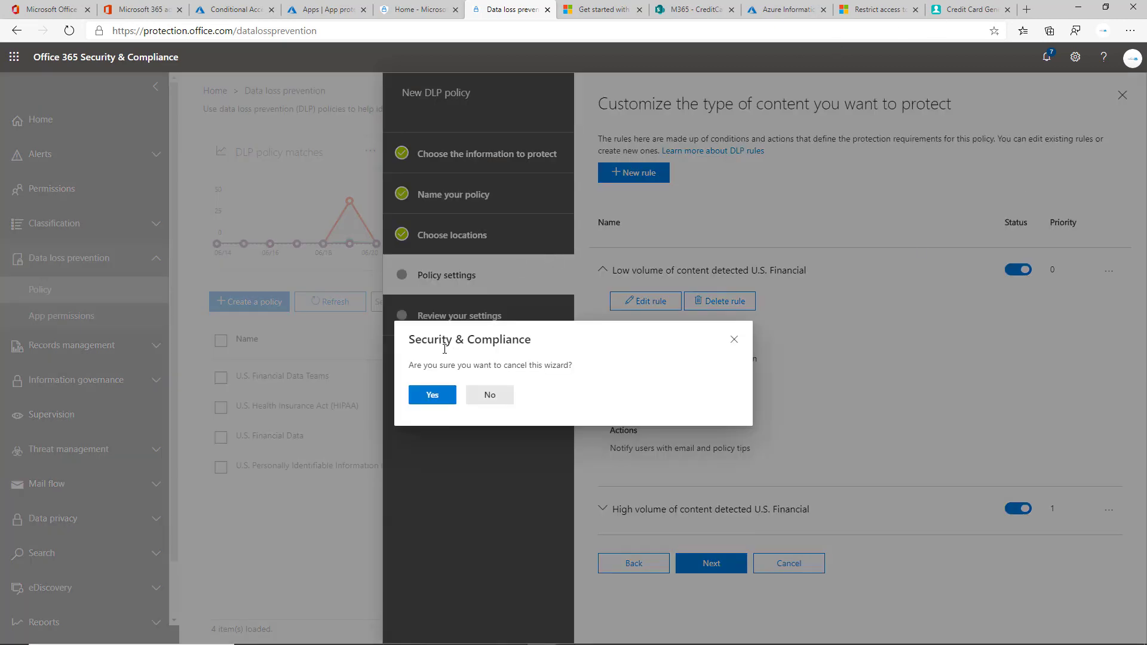
{"action": "left_click", "coordinate": [442, 395]}
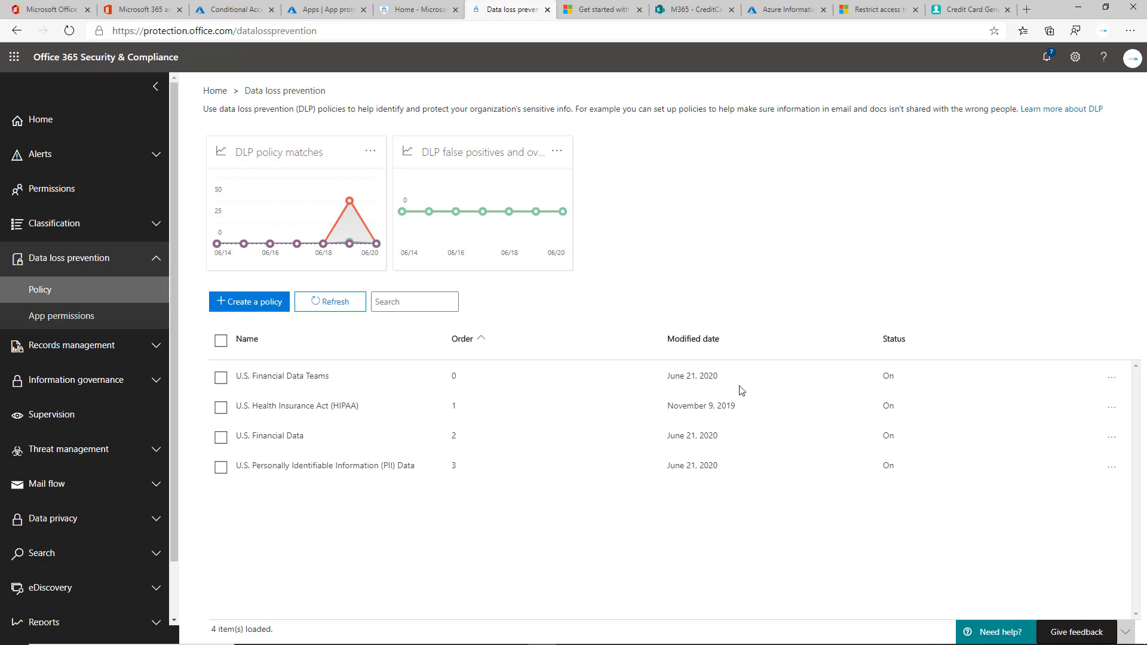
Step: In the full-screen remote session, switch to Outlook, check the Office365 rule alert, and begin a new email
{"action": "key", "text": "alt+Tab"}
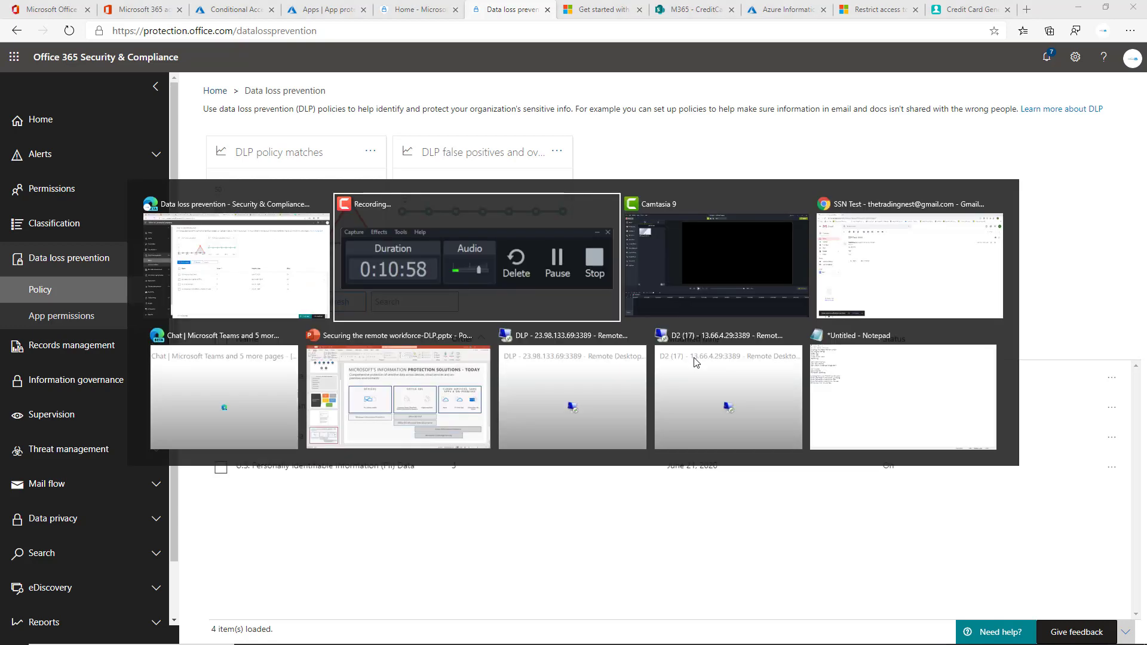
{"action": "left_click", "coordinate": [555, 436]}
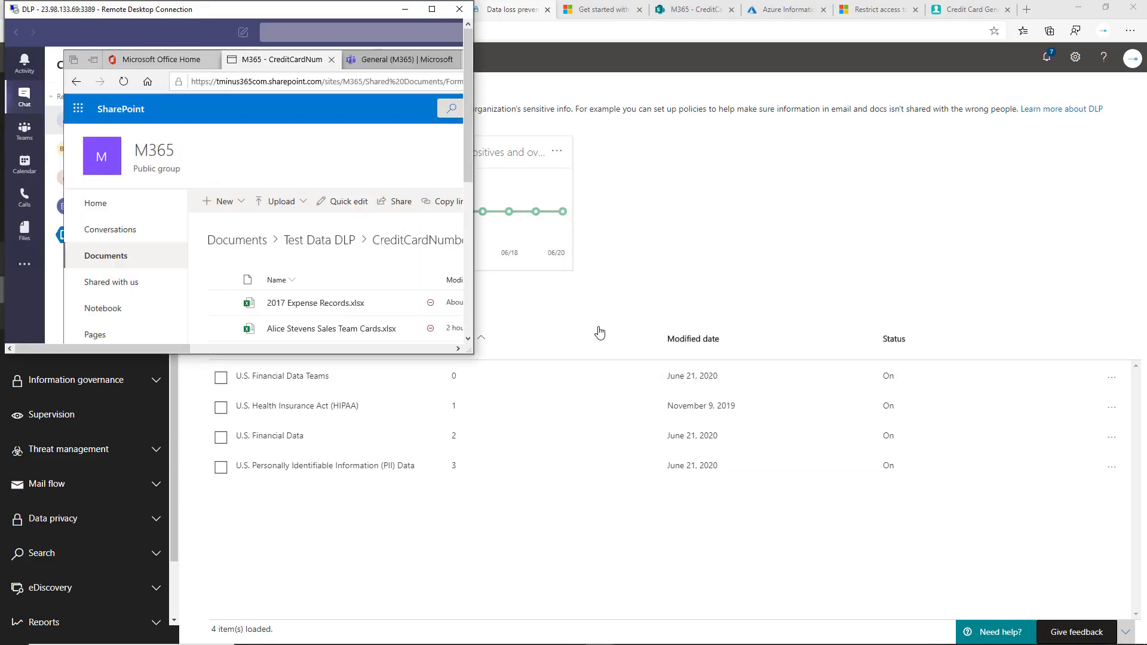
{"action": "left_click", "coordinate": [431, 9]}
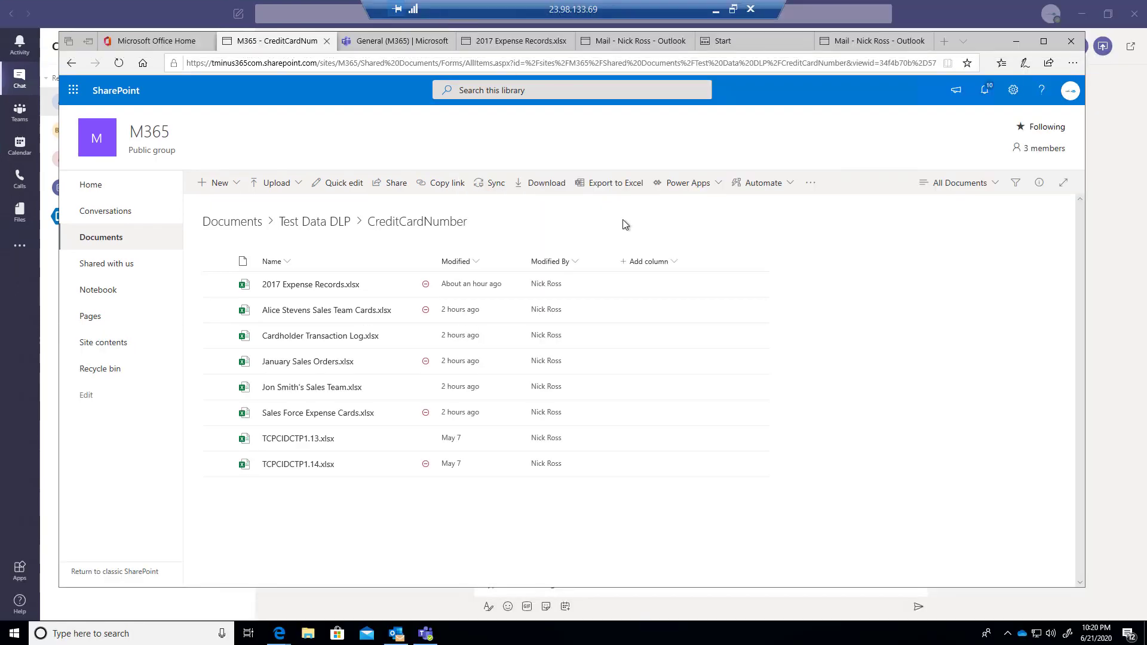
{"action": "left_click", "coordinate": [1013, 42]}
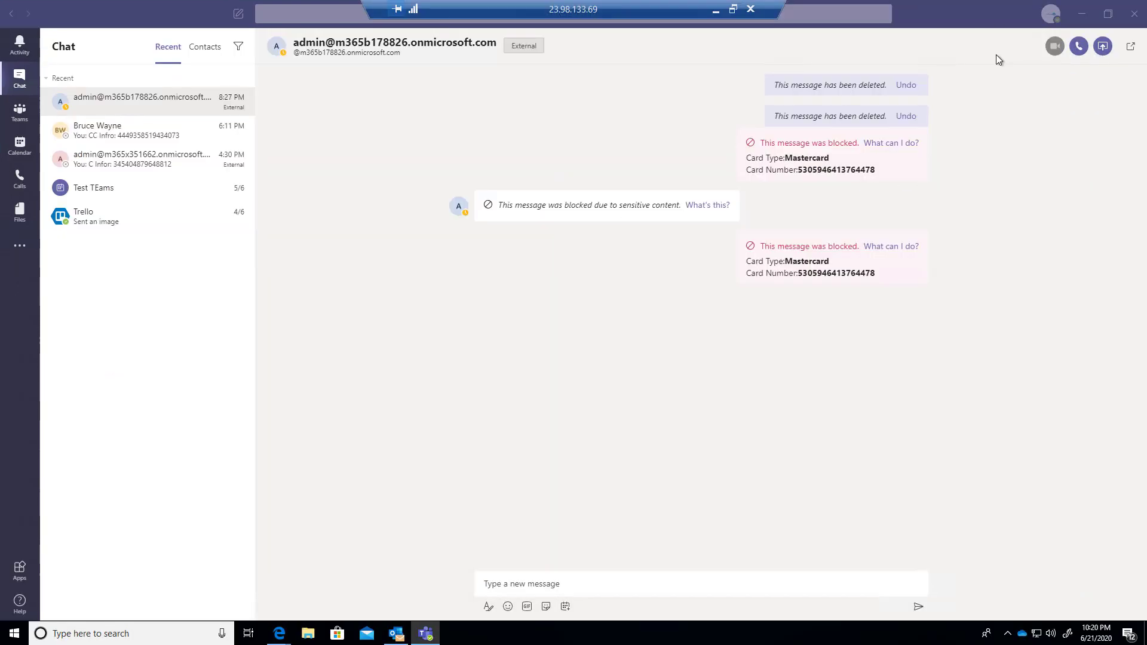
{"action": "left_click", "coordinate": [388, 642]}
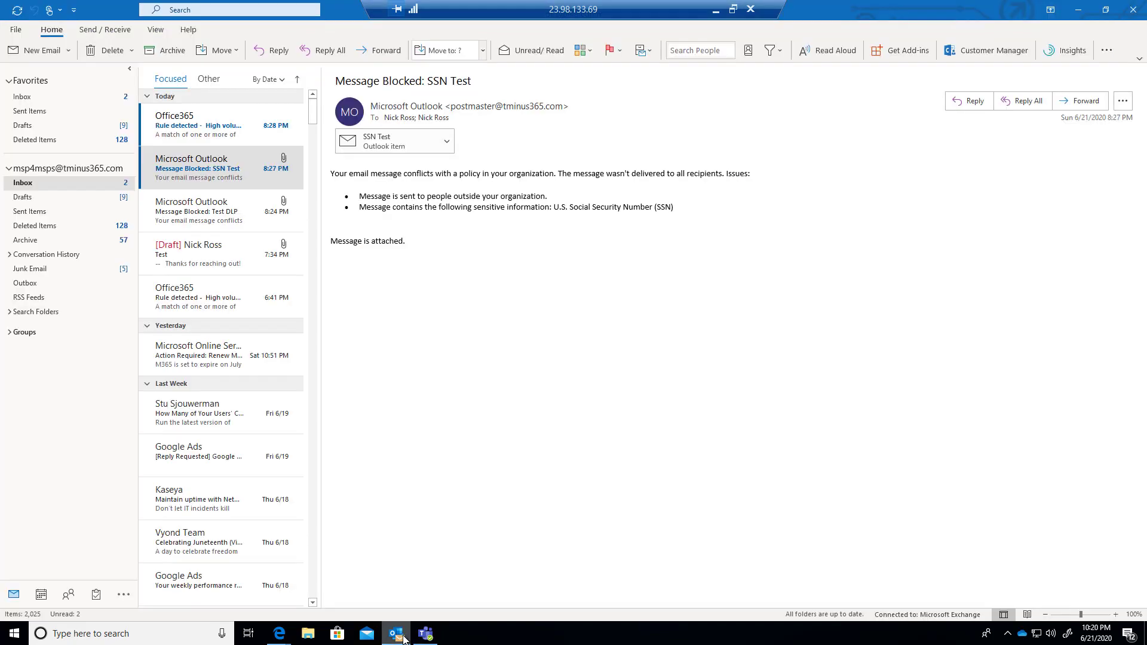
{"action": "left_click", "coordinate": [191, 139]}
{"action": "left_click", "coordinate": [28, 53]}
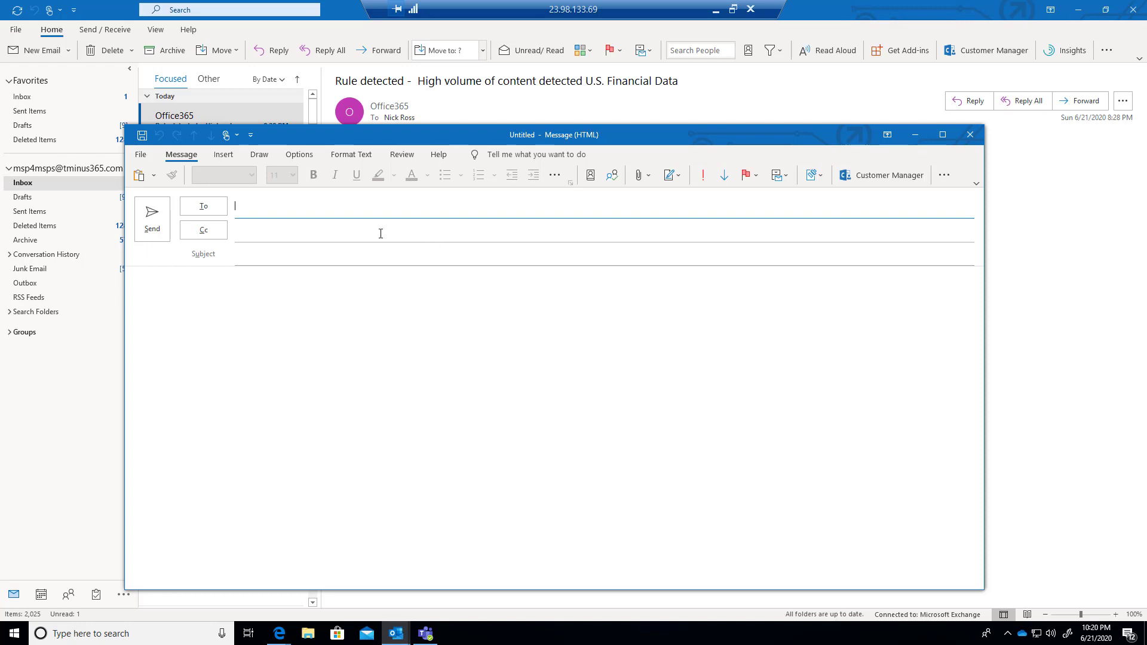
Step: Address the email to the suggested external recipient with subject 'Test CC'
{"action": "type", "text": "the"}
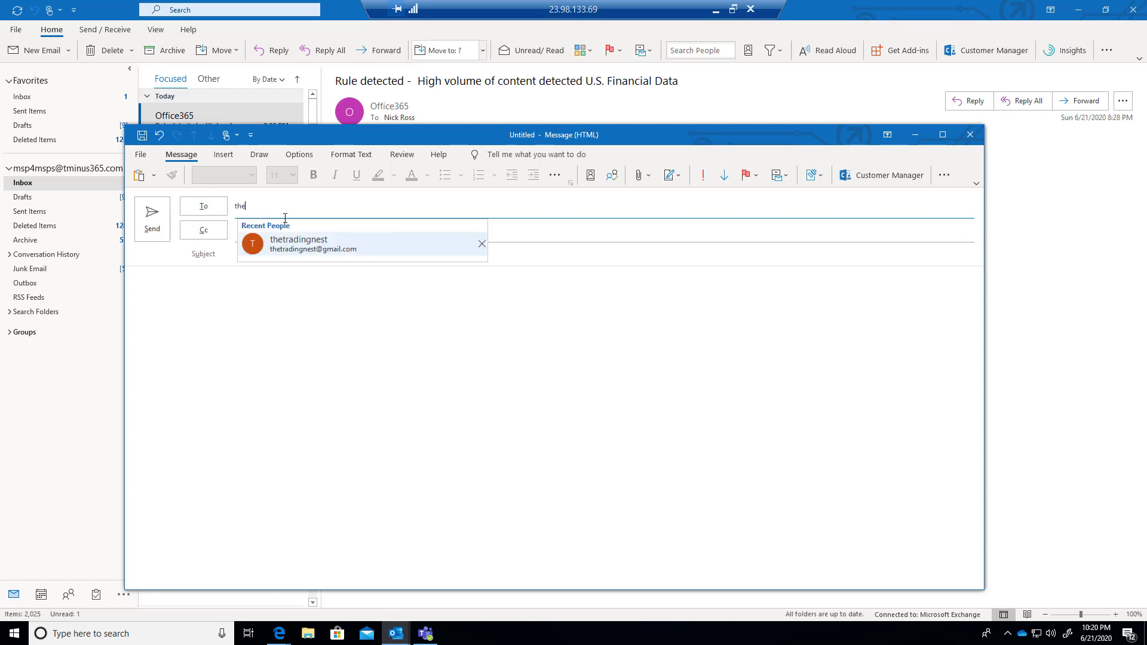
{"action": "key", "text": "Return"}
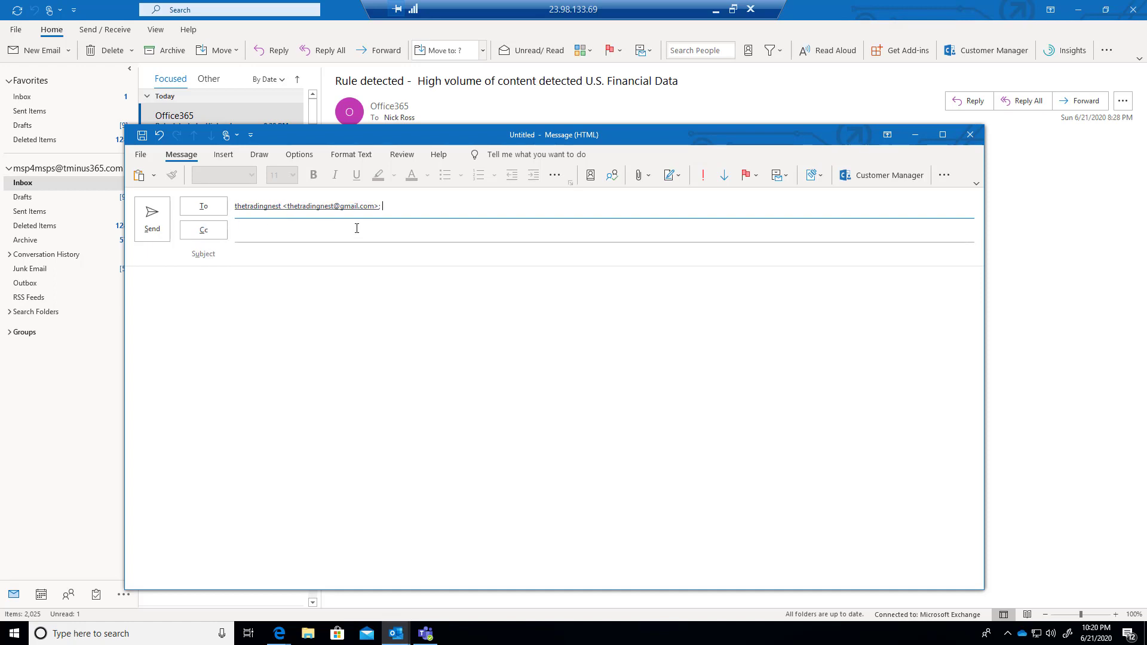
{"action": "left_click", "coordinate": [260, 254]}
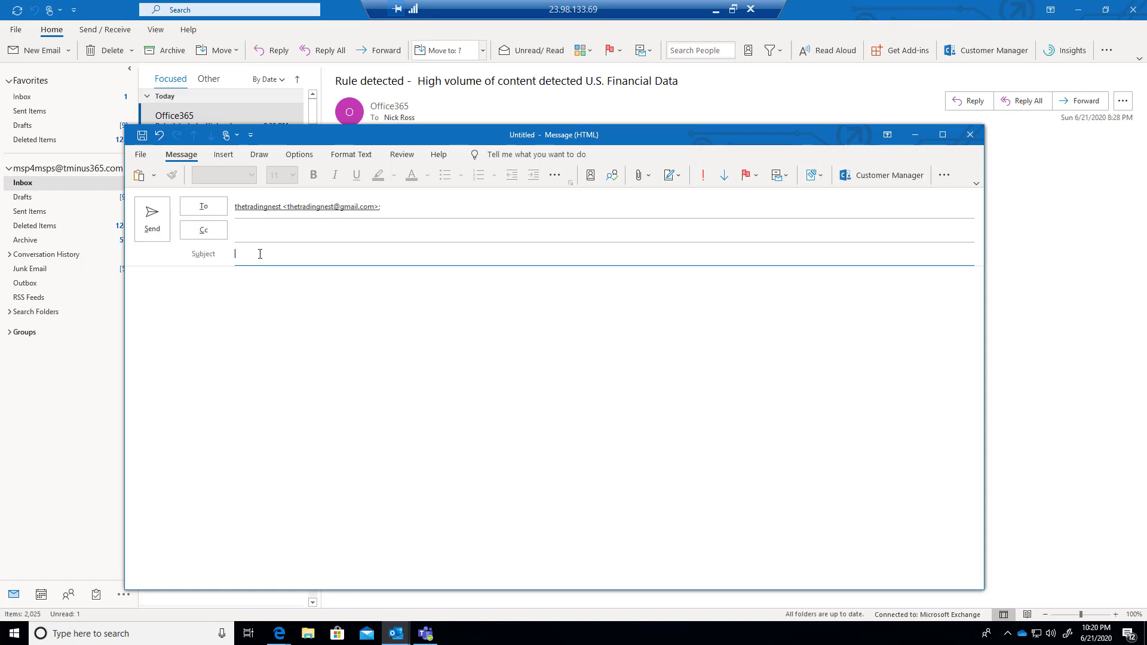
{"action": "type", "text": "Test CC"}
Step: Attach 2017 Expense Records1.xlsx from recent files, preview its card data, and send the email
{"action": "left_click", "coordinate": [222, 154]}
{"action": "left_click", "coordinate": [164, 175]}
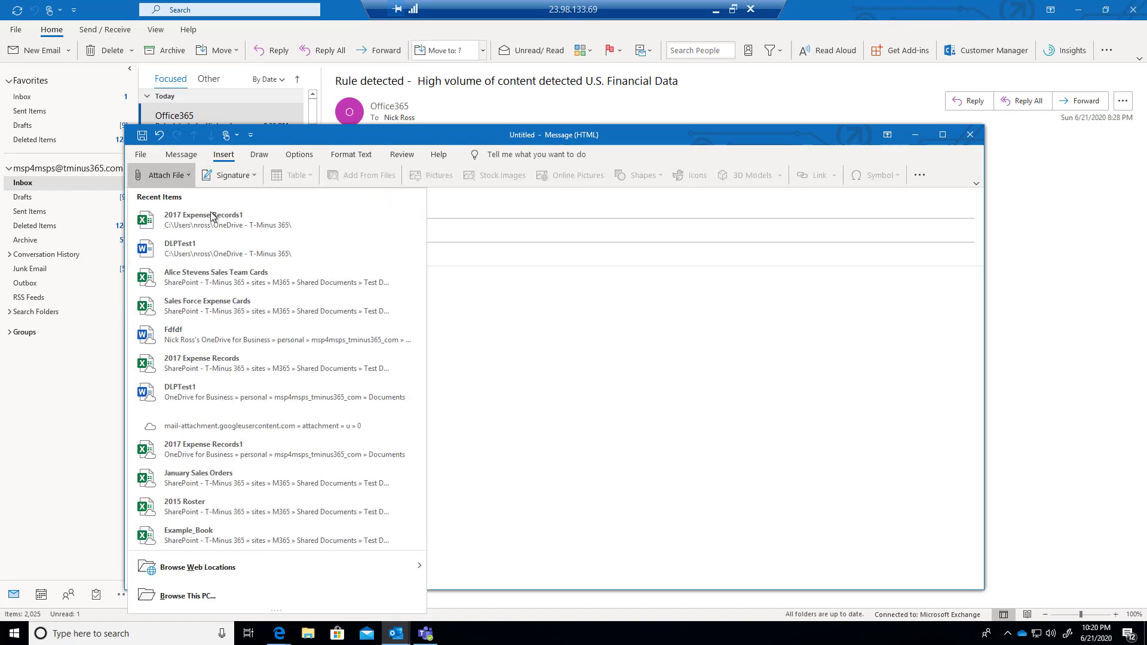
{"action": "left_click", "coordinate": [272, 220]}
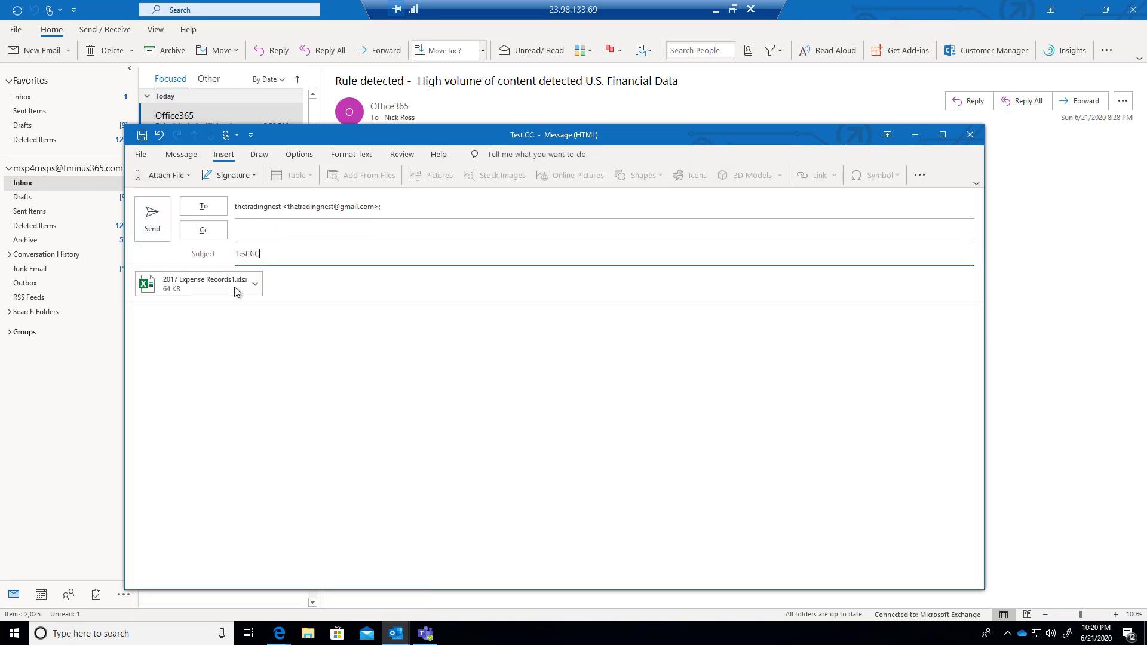
{"action": "double_click", "coordinate": [217, 289]}
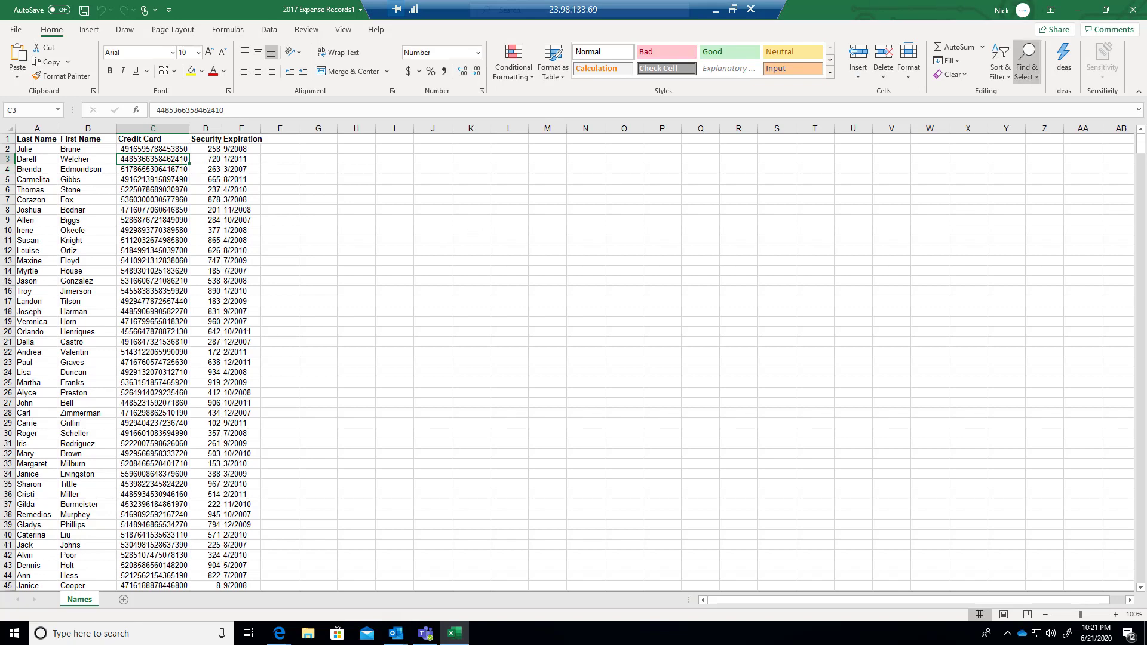
{"action": "left_click", "coordinate": [1134, 8]}
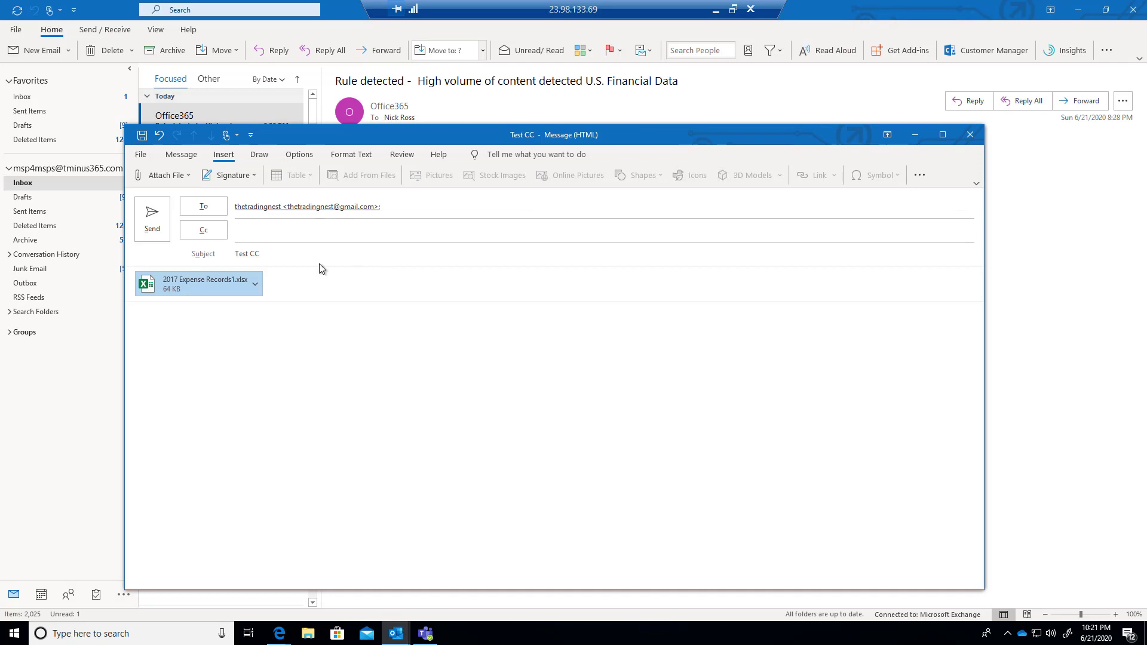
{"action": "left_click", "coordinate": [325, 371]}
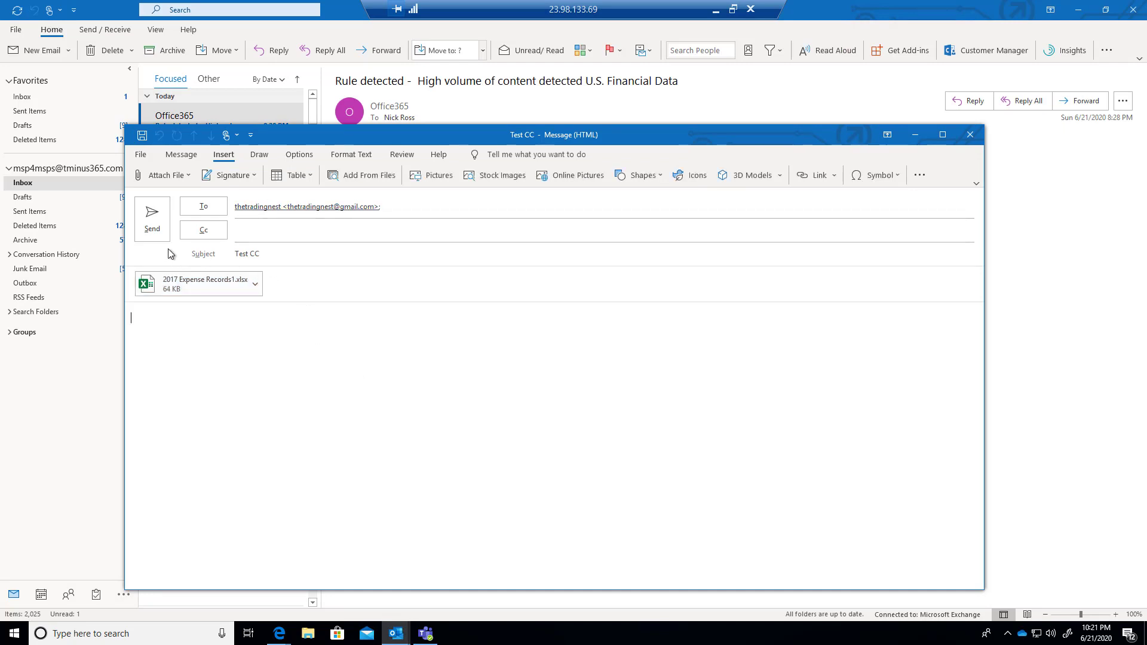
{"action": "left_click", "coordinate": [151, 237]}
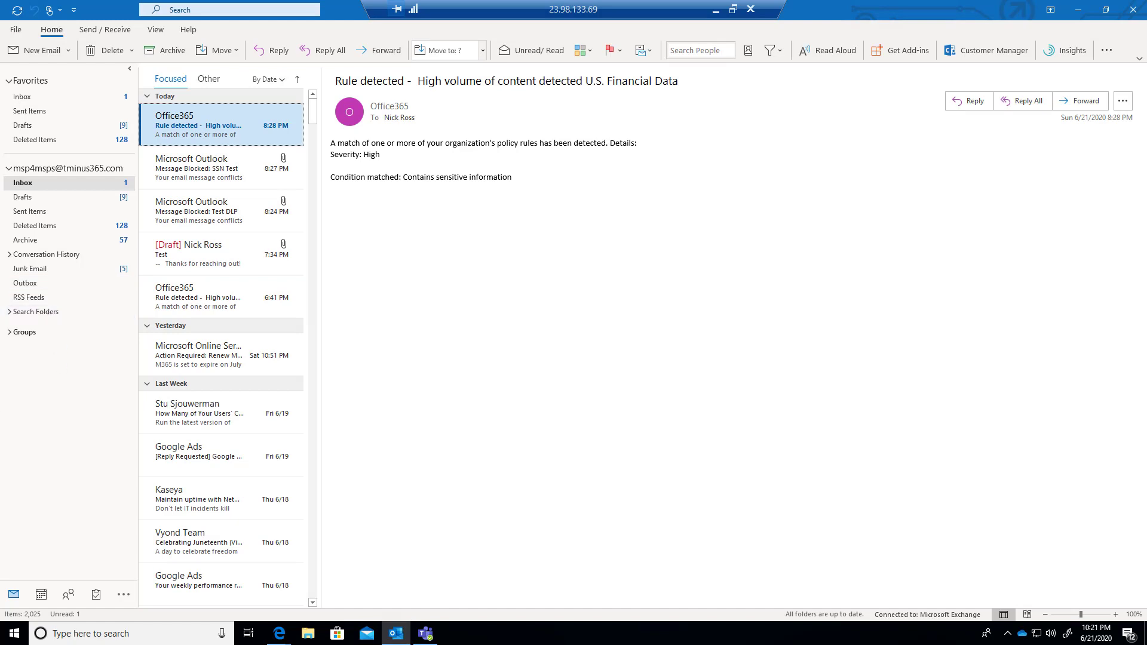
Step: Read the Message Blocked: Test CC notice, highlighting the policy explanation and the Credit Card Number reason
{"action": "left_click", "coordinate": [209, 210]}
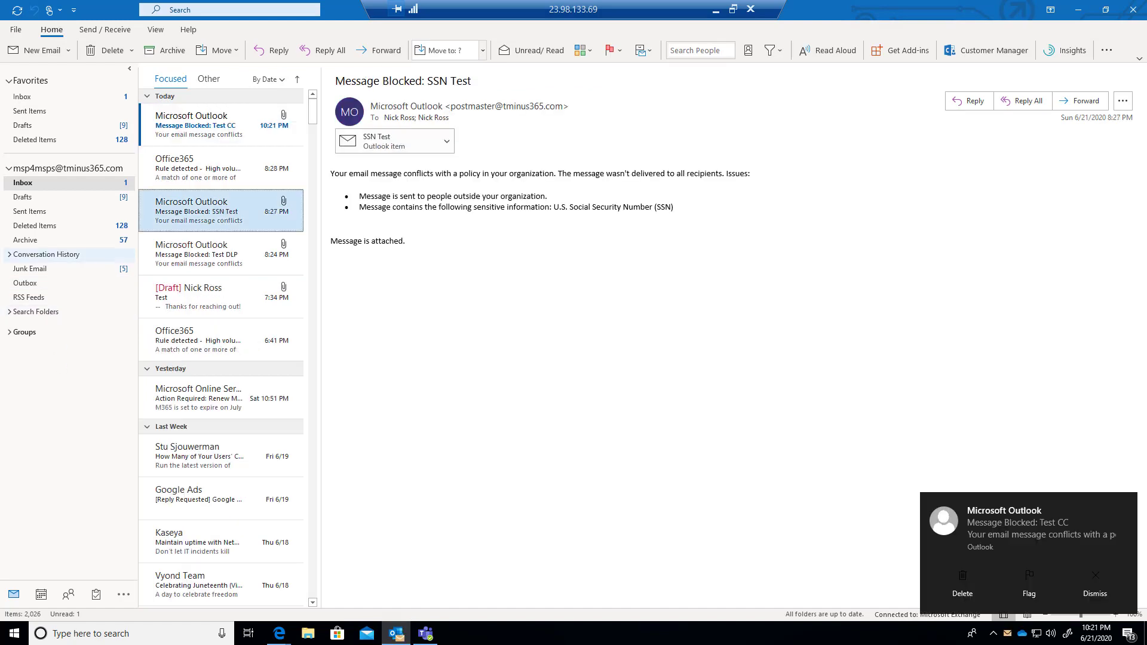
{"action": "left_click", "coordinate": [226, 137]}
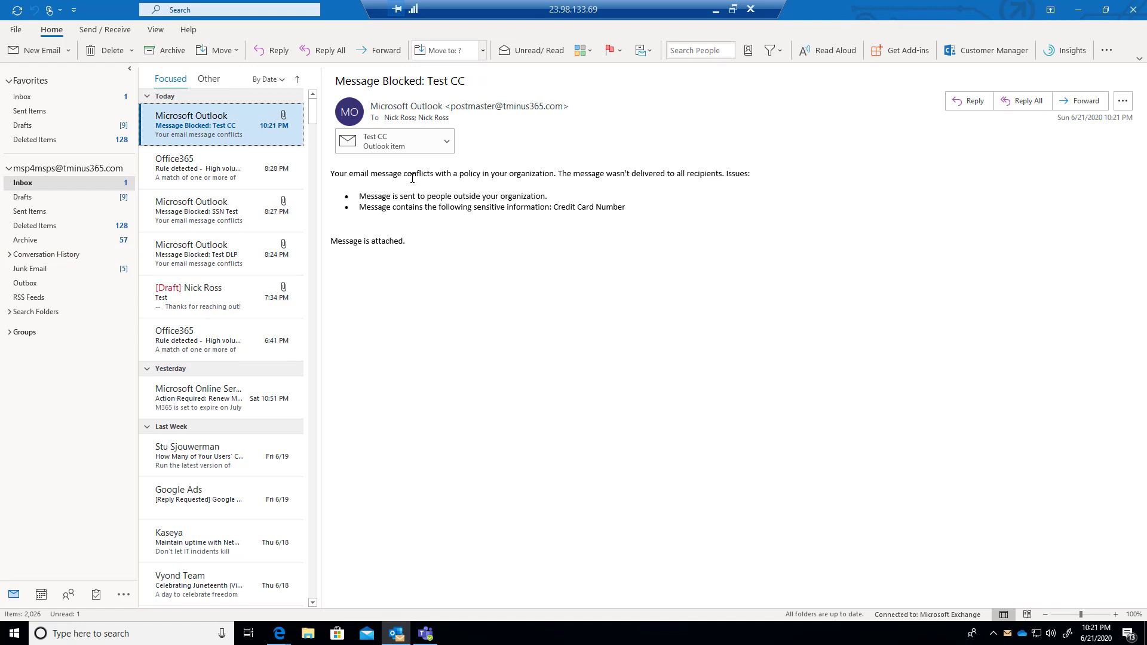
{"action": "left_click_drag", "start_coordinate": [371, 173], "coordinate": [558, 207]}
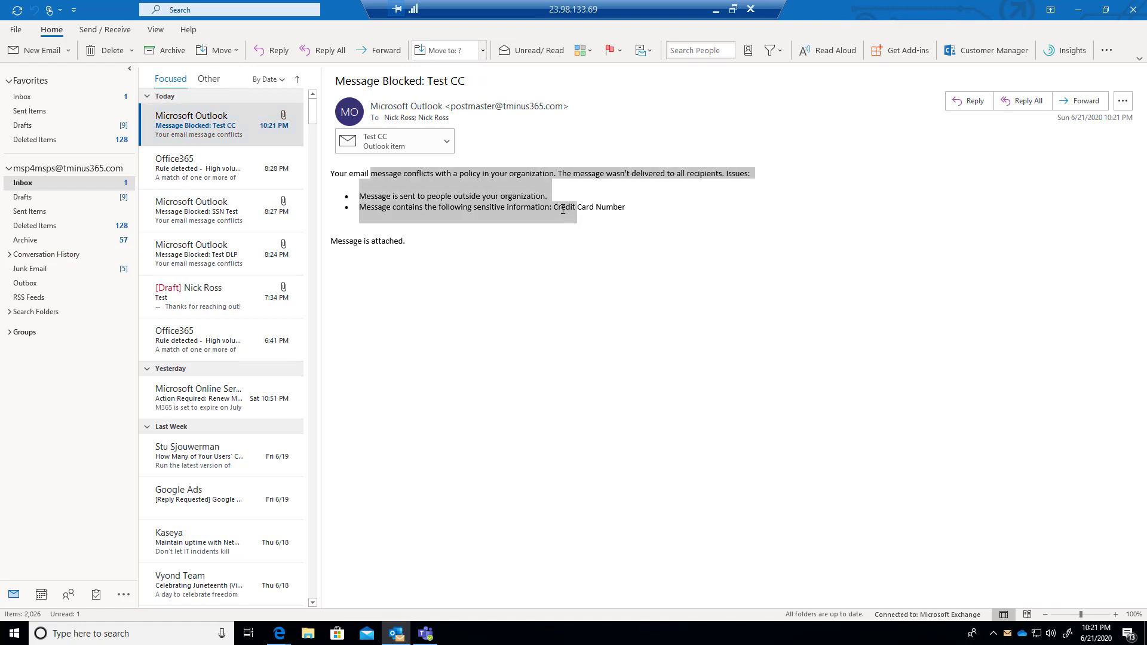
{"action": "left_click", "coordinate": [558, 203]}
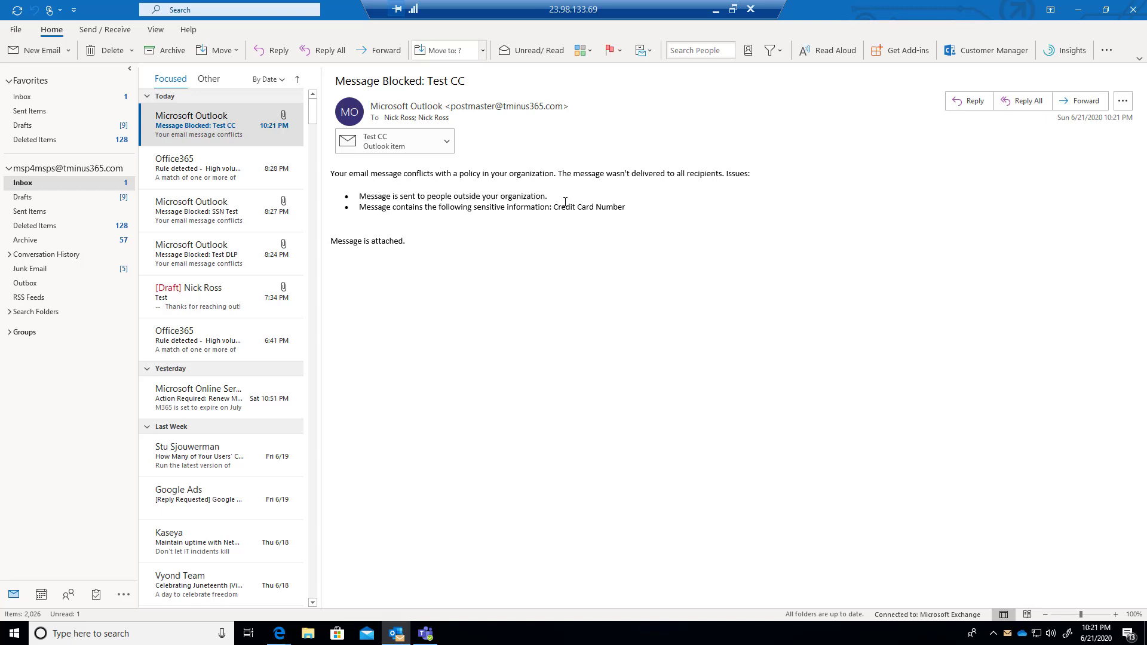
{"action": "left_click_drag", "start_coordinate": [553, 207], "coordinate": [645, 215]}
{"action": "left_click", "coordinate": [697, 274]}
{"action": "left_click", "coordinate": [225, 175]}
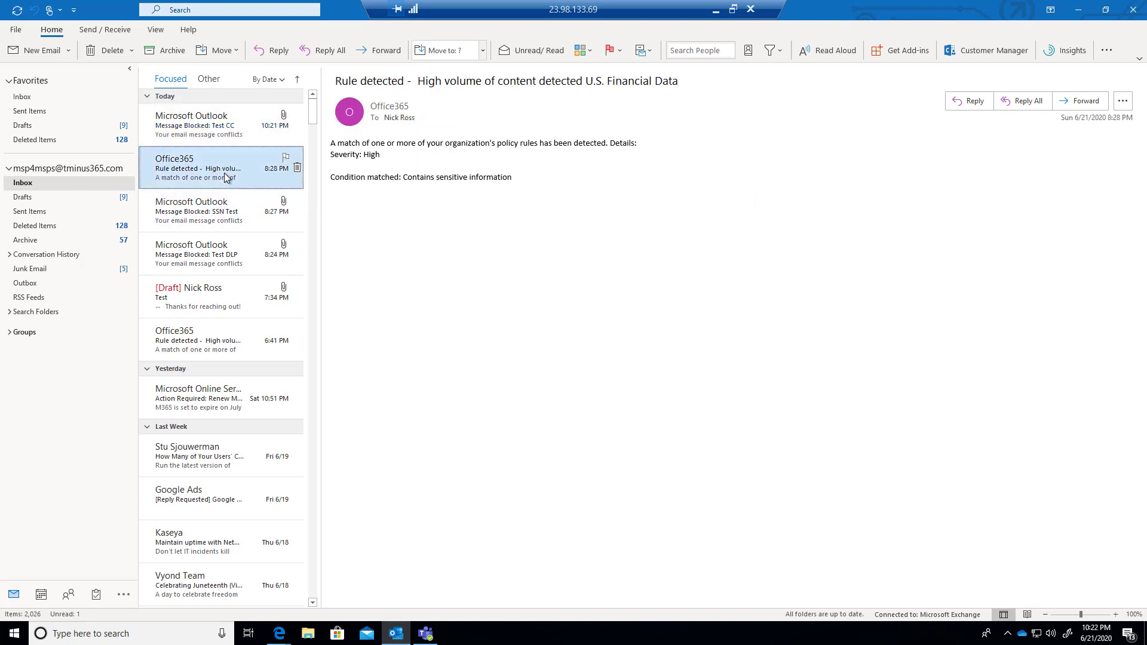
{"action": "left_click", "coordinate": [224, 139]}
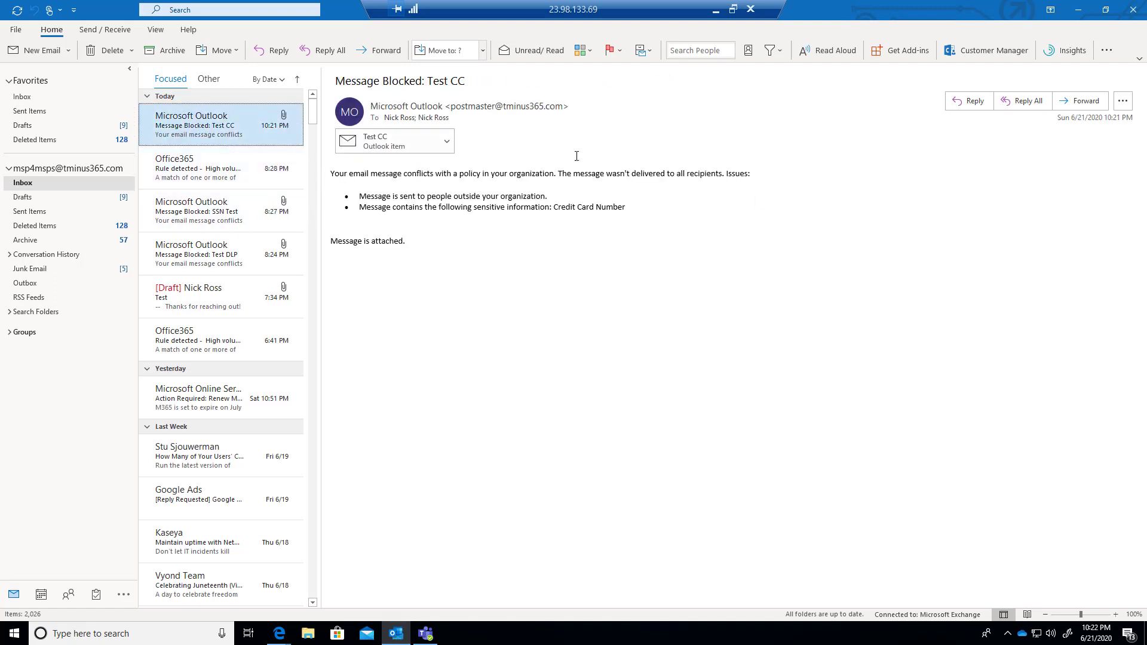
Step: Create a new email to the suggested external recipient with subject 'SSN Test'
{"action": "left_click", "coordinate": [25, 52]}
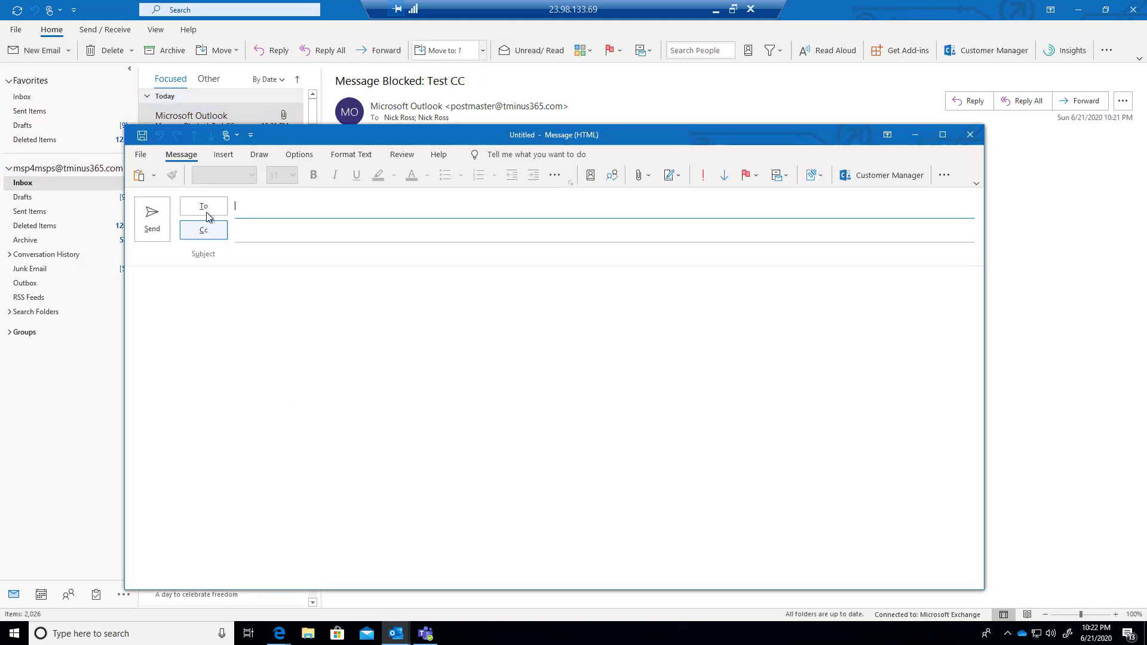
{"action": "type", "text": "the"}
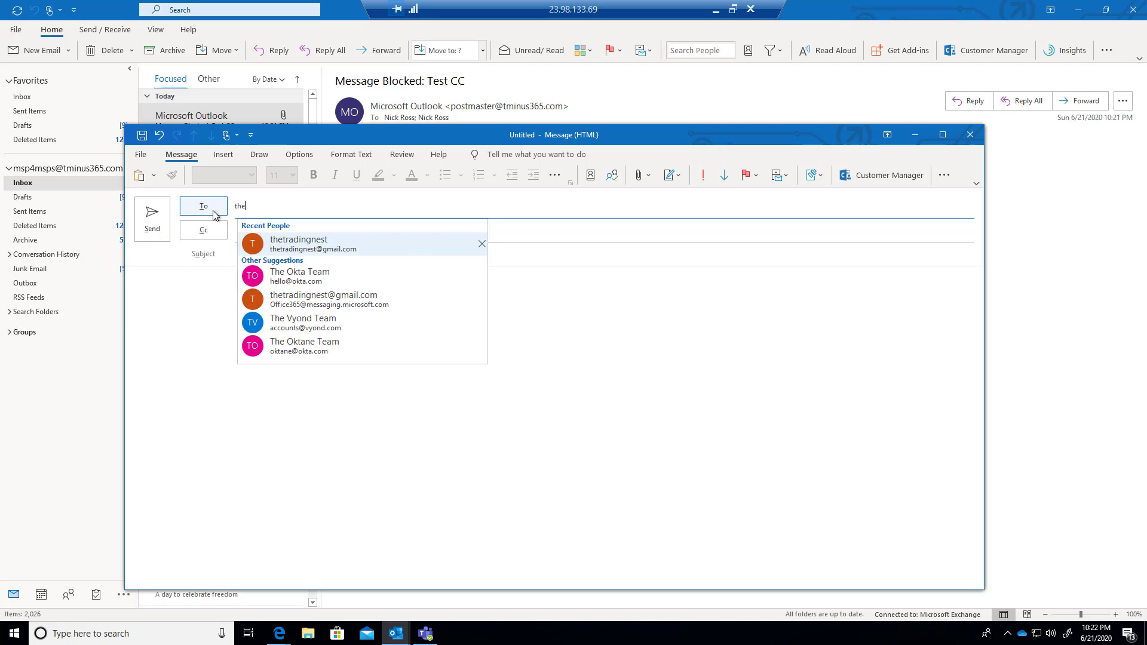
{"action": "key", "text": "Return"}
{"action": "key", "text": "Tab"}
{"action": "key", "text": "Tab"}
{"action": "type", "text": "SSN"}
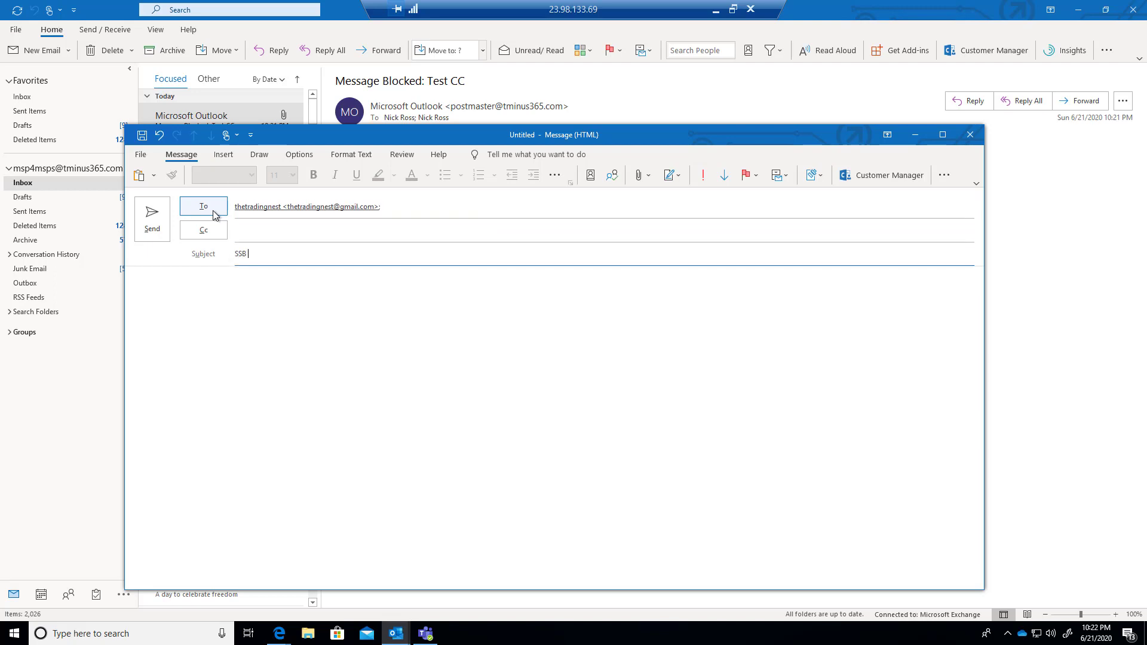
{"action": "type", "text": "s"}
{"action": "key", "text": "BackSpace"}
{"action": "key", "text": "BackSpace"}
{"action": "type", "text": "N Test"}
Step: Paste the Social Security number into the body, sign off with 'Best,' and the sender's name, and send
{"action": "key", "text": "Tab"}
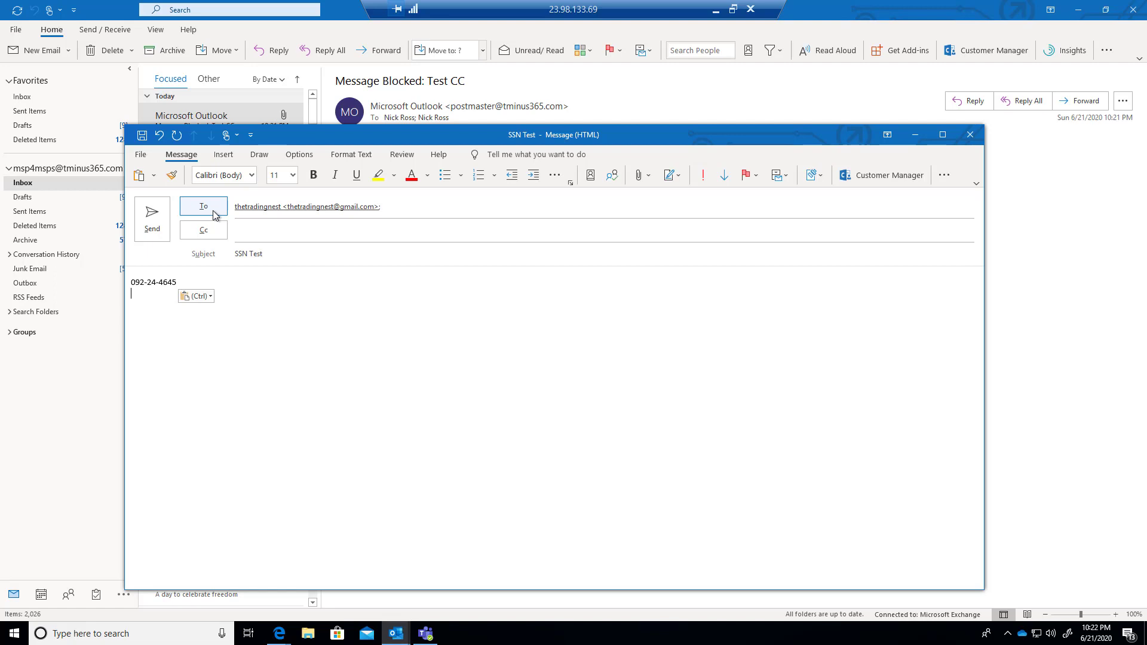
{"action": "key", "text": "Return"}
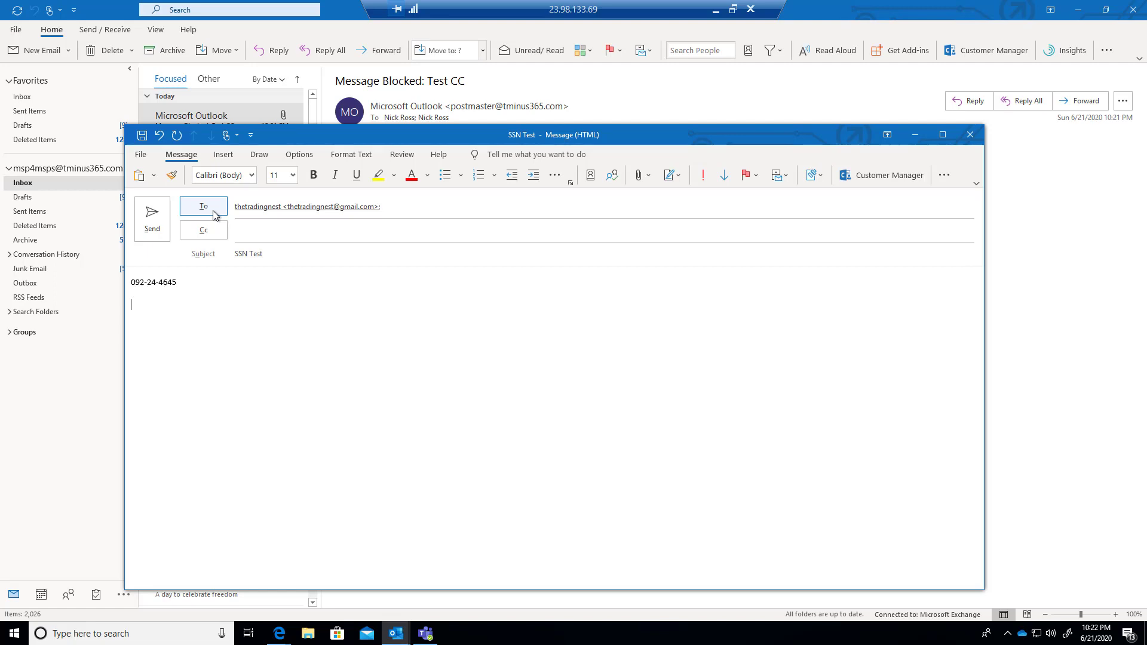
{"action": "type", "text": "Best,"}
{"action": "key", "text": "Return"}
{"action": "type", "text": "Nick"}
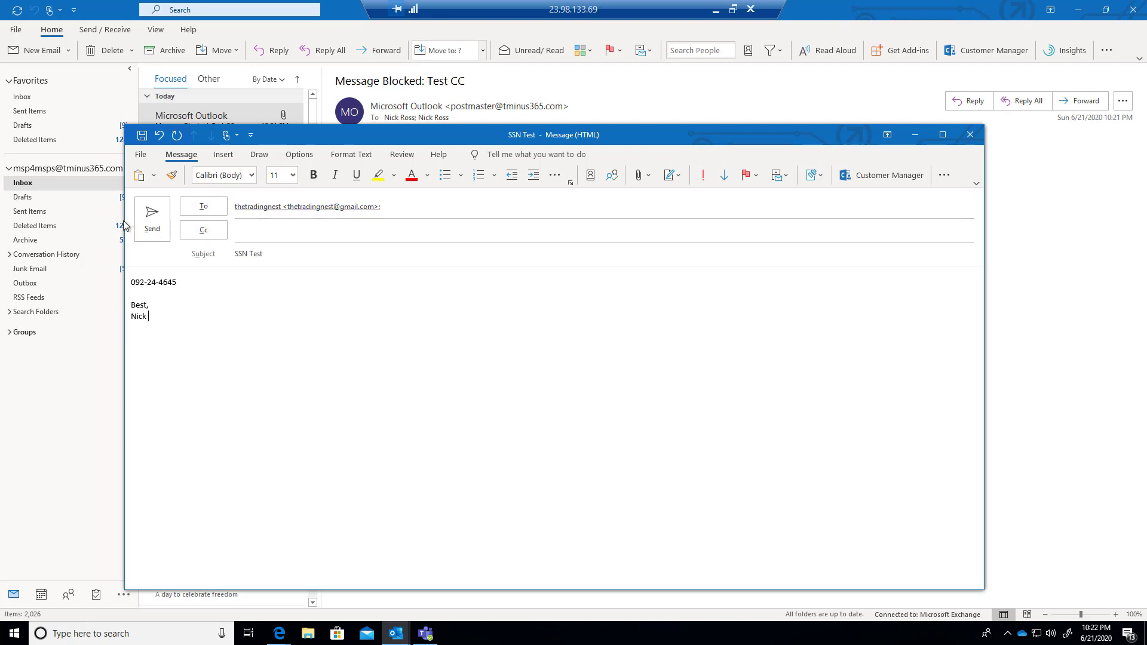
{"action": "left_click", "coordinate": [152, 221]}
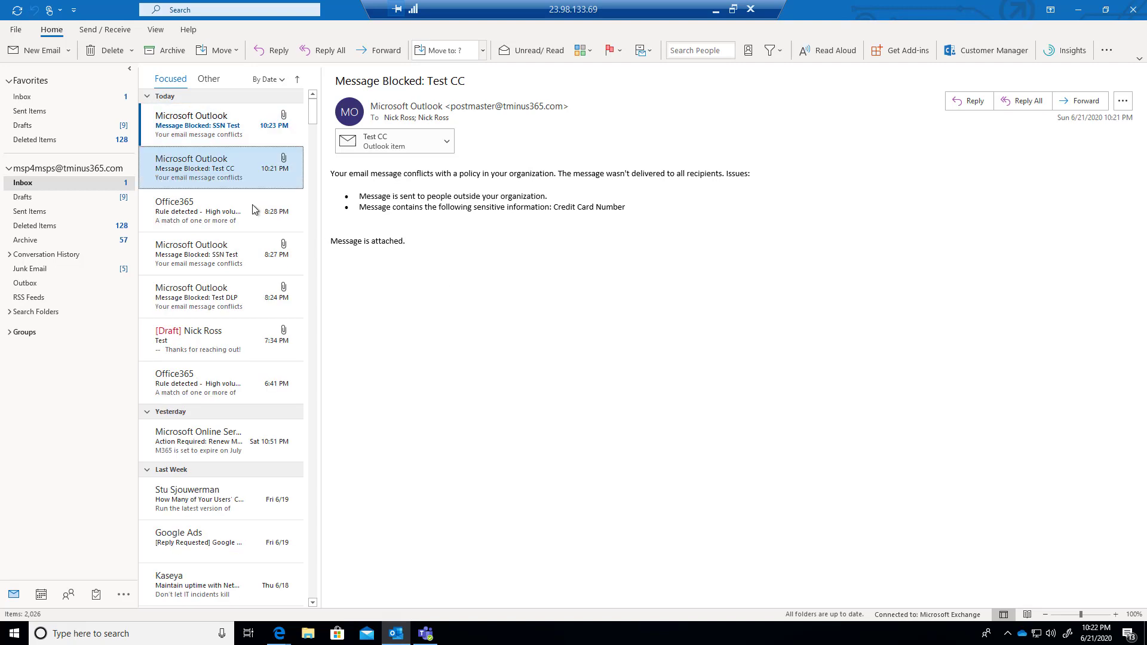
Step: Review the SSN Test block notice's sensitive-information reason, then leave the remote session for the DLP page
{"action": "left_click", "coordinate": [173, 117]}
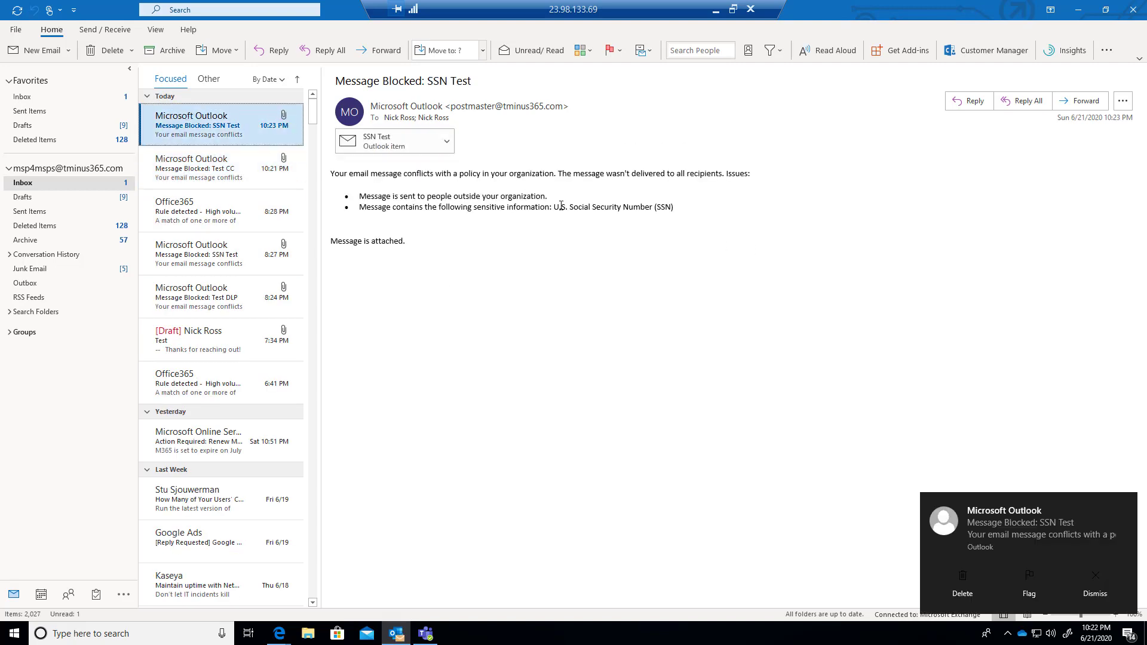
{"action": "left_click_drag", "start_coordinate": [567, 208], "coordinate": [658, 207]}
{"action": "left_click", "coordinate": [714, 235]}
{"action": "triple_click", "coordinate": [713, 235]}
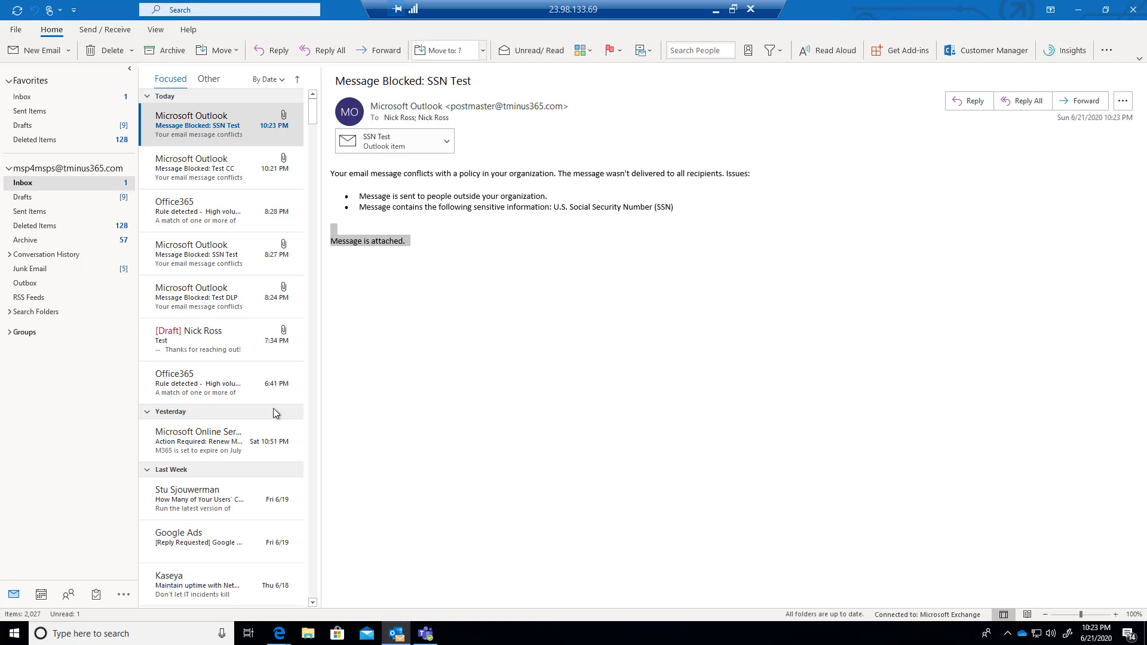
{"action": "left_click", "coordinate": [716, 10]}
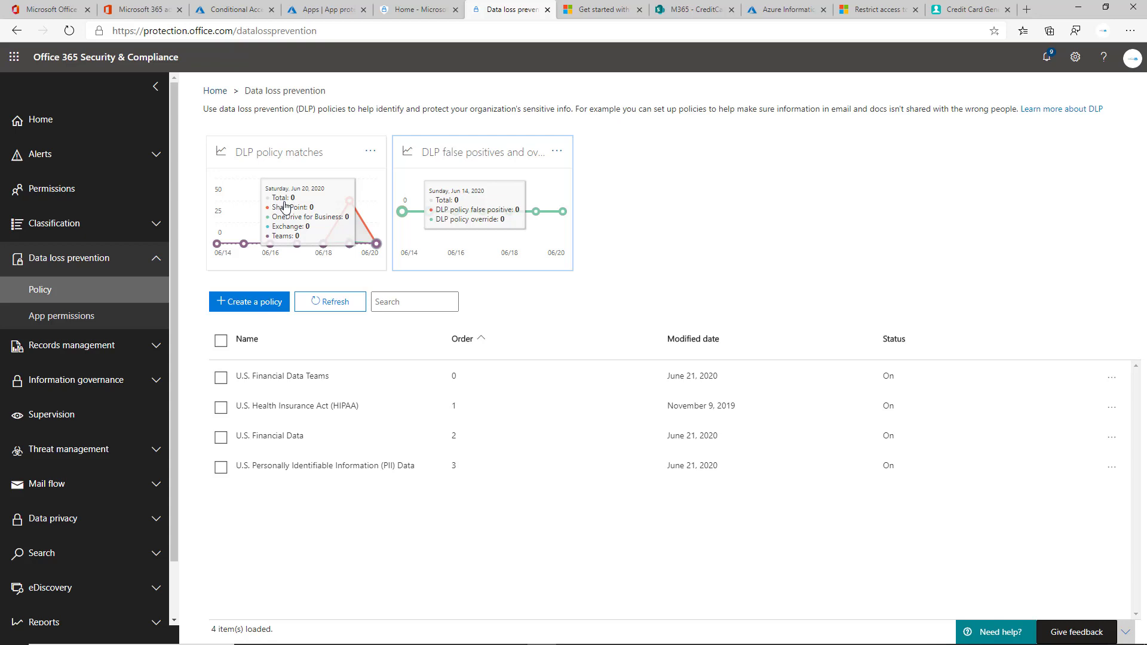
Step: Open the full DLP policy matches report and look over it
{"action": "left_click", "coordinate": [298, 227]}
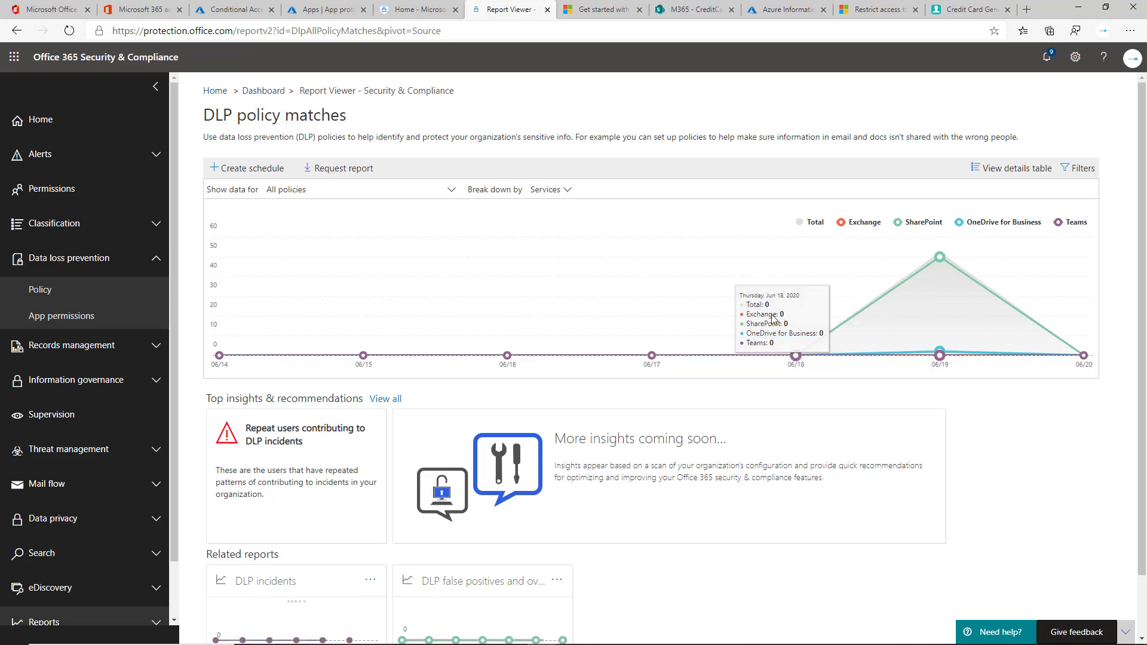
{"action": "scroll", "coordinate": [914, 311], "scroll_direction": "down", "scroll_amount": 1}
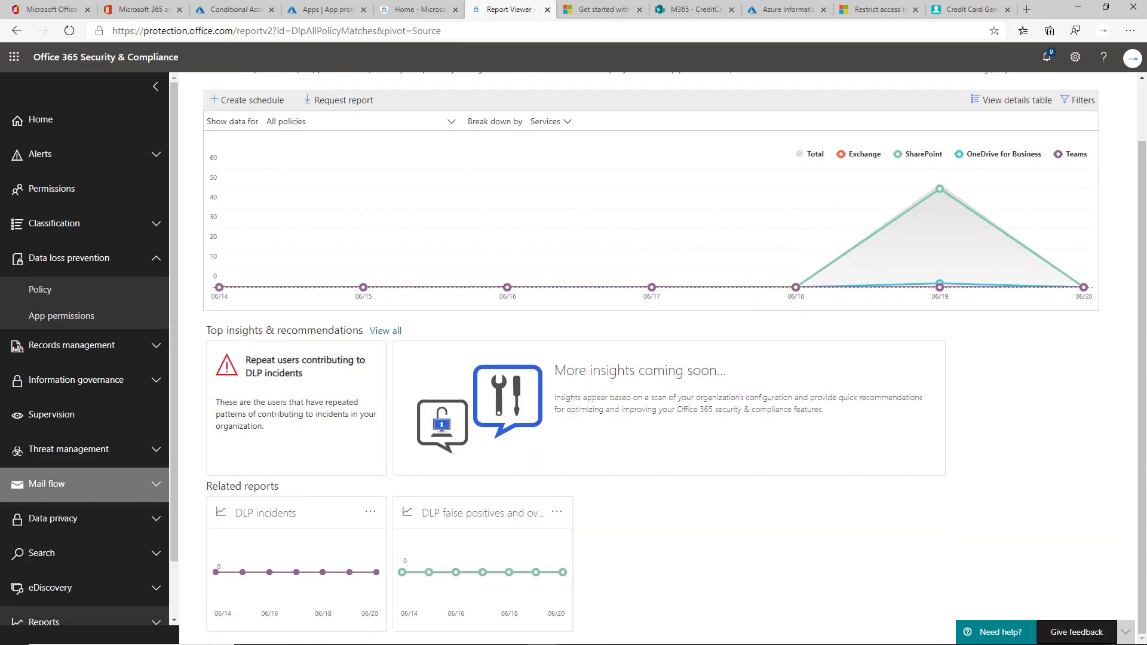
{"action": "scroll", "coordinate": [1051, 311], "scroll_direction": "up", "scroll_amount": 1}
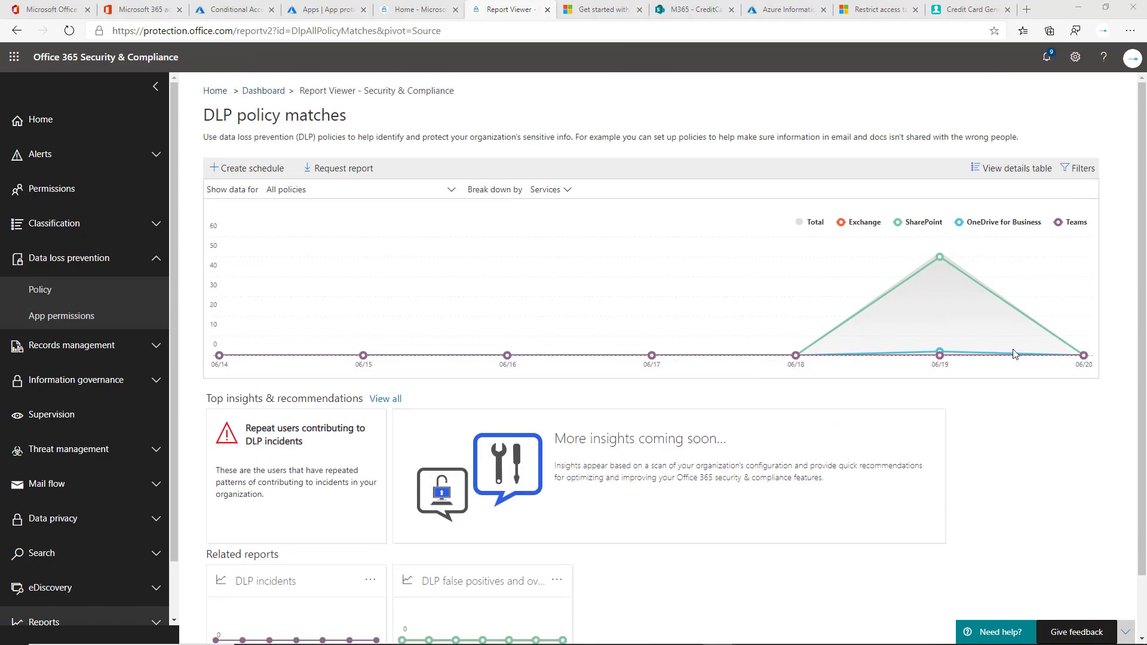
Step: Switch the report to its details table and scroll through every listed policy match
{"action": "left_click", "coordinate": [1019, 181]}
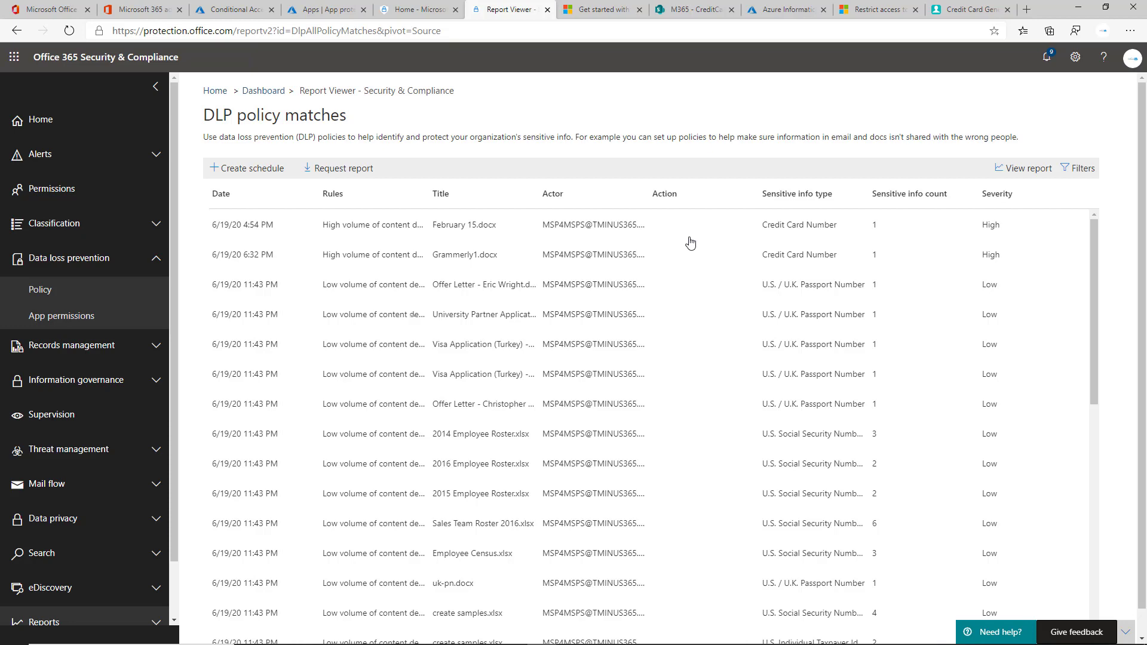
{"action": "scroll", "coordinate": [553, 257], "scroll_direction": "down", "scroll_amount": 2}
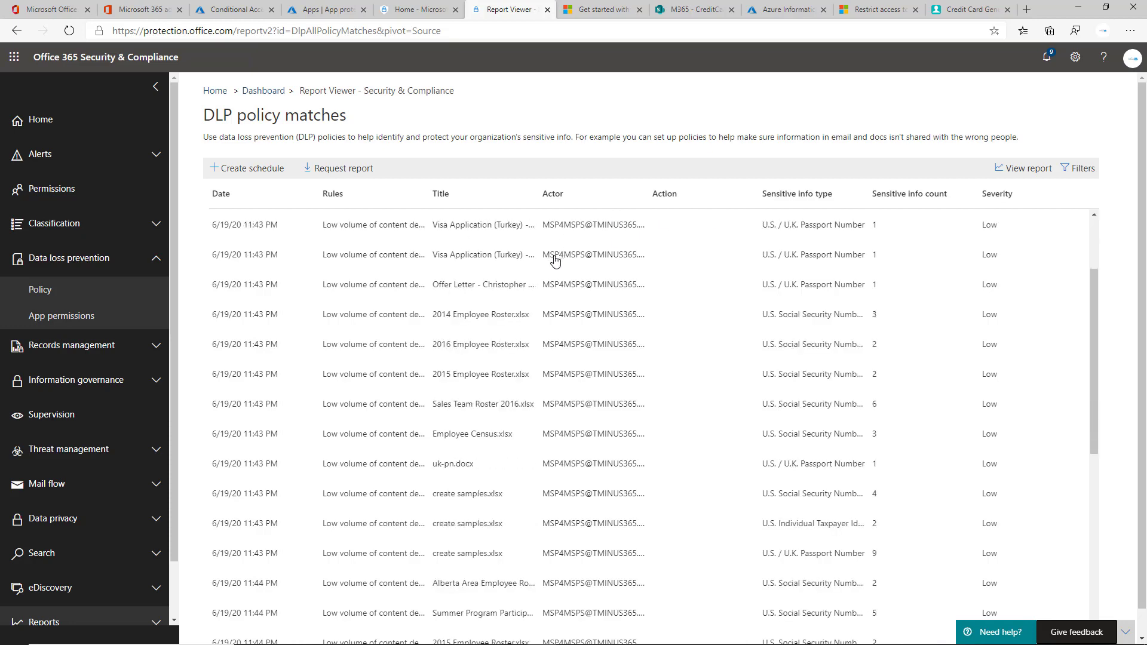
{"action": "scroll", "coordinate": [553, 256], "scroll_direction": "up", "scroll_amount": 2}
{"action": "scroll", "coordinate": [537, 319], "scroll_direction": "down", "scroll_amount": 10}
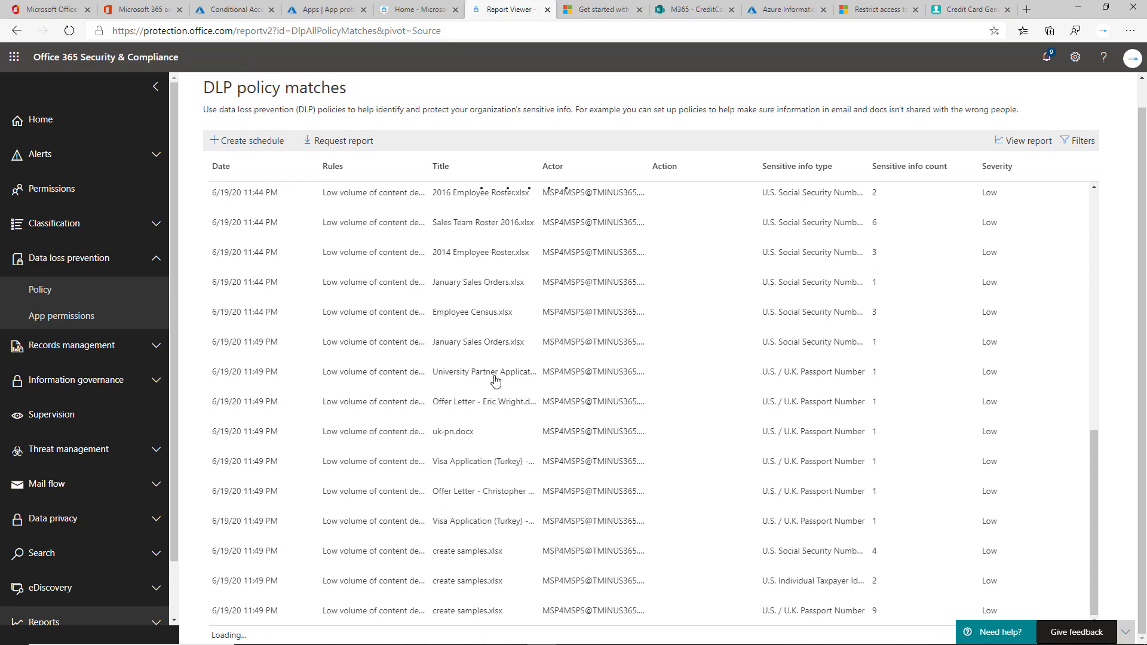
{"action": "scroll", "coordinate": [460, 338], "scroll_direction": "down", "scroll_amount": 6}
{"action": "scroll", "coordinate": [455, 335], "scroll_direction": "down", "scroll_amount": 2}
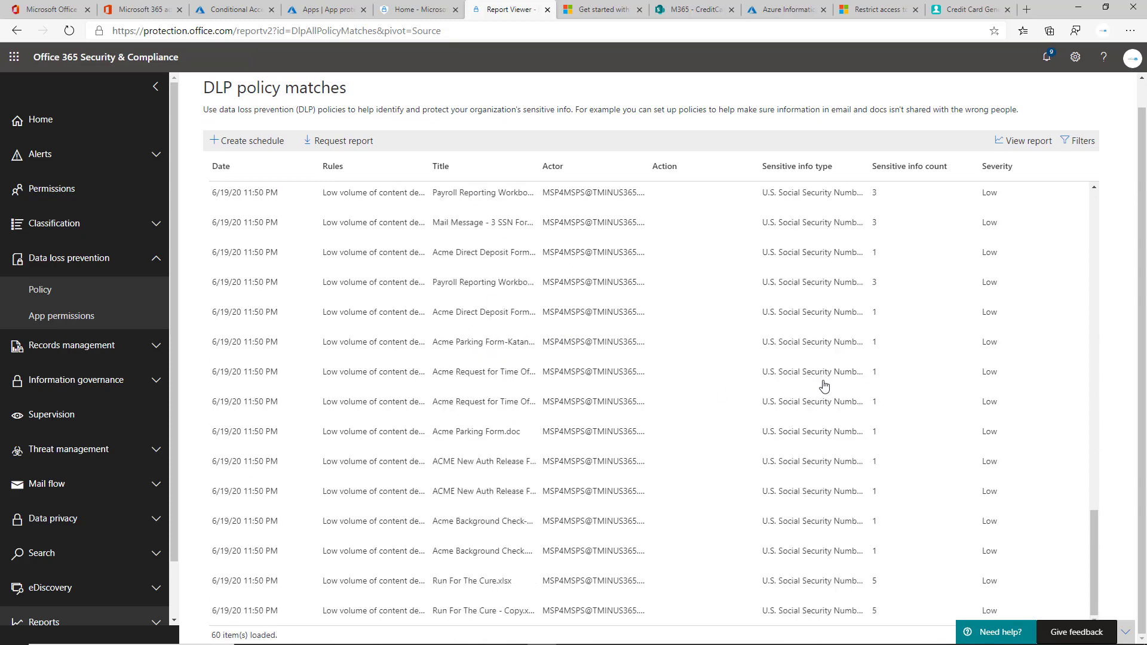
{"action": "scroll", "coordinate": [932, 323], "scroll_direction": "up", "scroll_amount": 11}
{"action": "scroll", "coordinate": [901, 338], "scroll_direction": "up", "scroll_amount": 6}
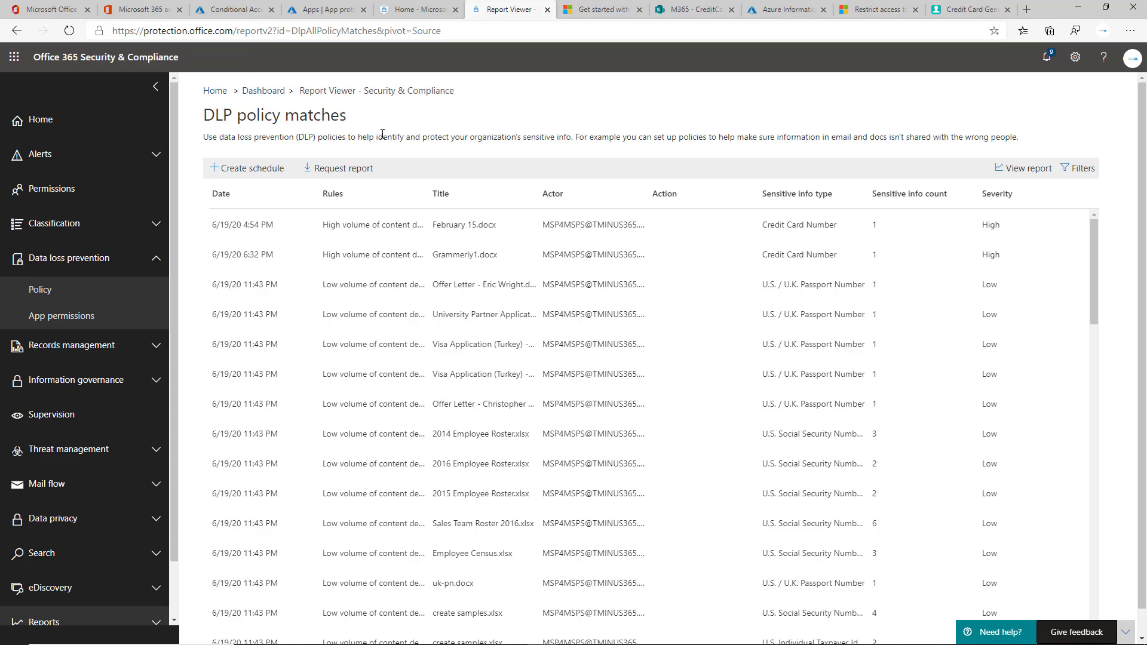
{"action": "scroll", "coordinate": [781, 465], "scroll_direction": "down", "scroll_amount": 1}
{"action": "scroll", "coordinate": [628, 338], "scroll_direction": "up", "scroll_amount": 1}
{"action": "left_click", "coordinate": [231, 169]}
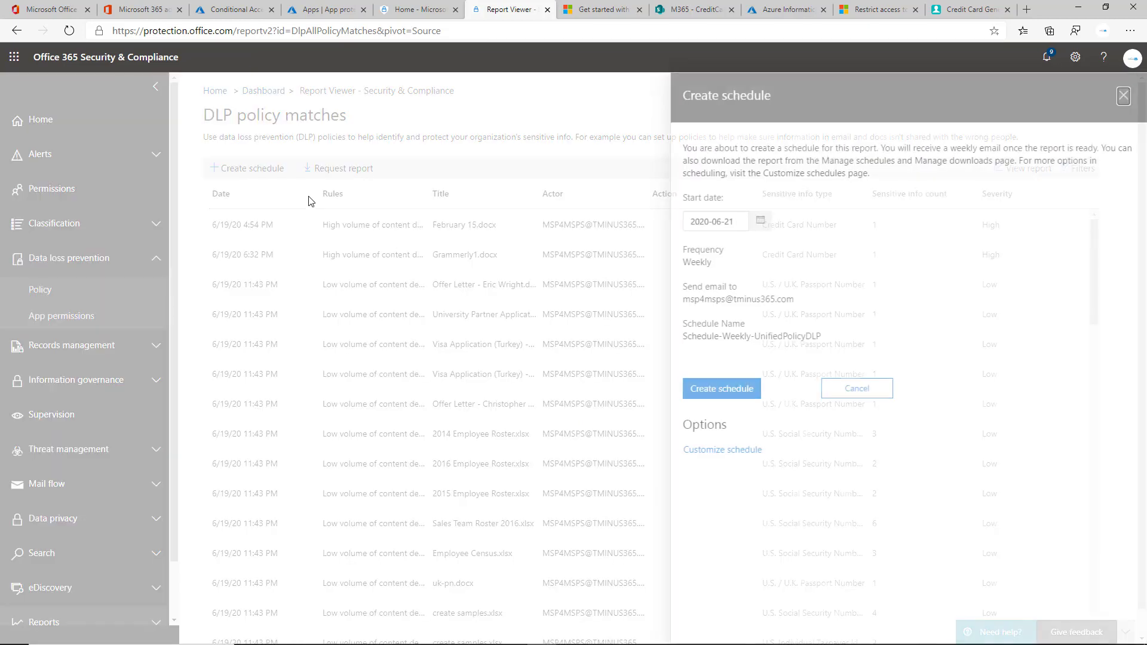
{"action": "triple_click", "coordinate": [697, 304]}
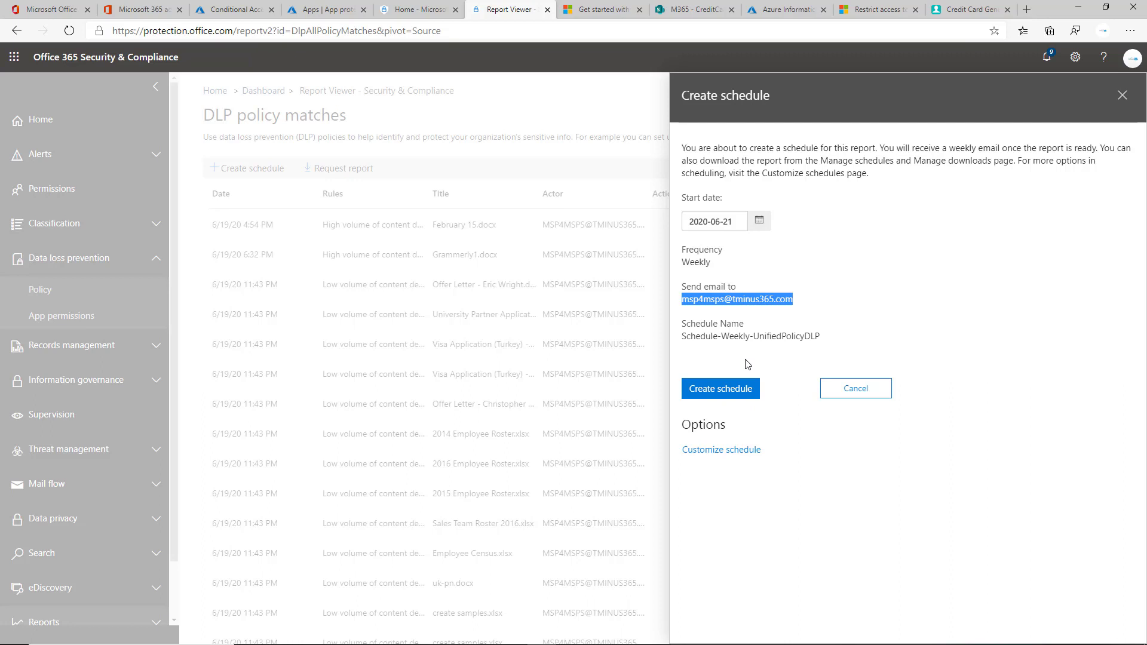
{"action": "left_click", "coordinate": [1122, 95]}
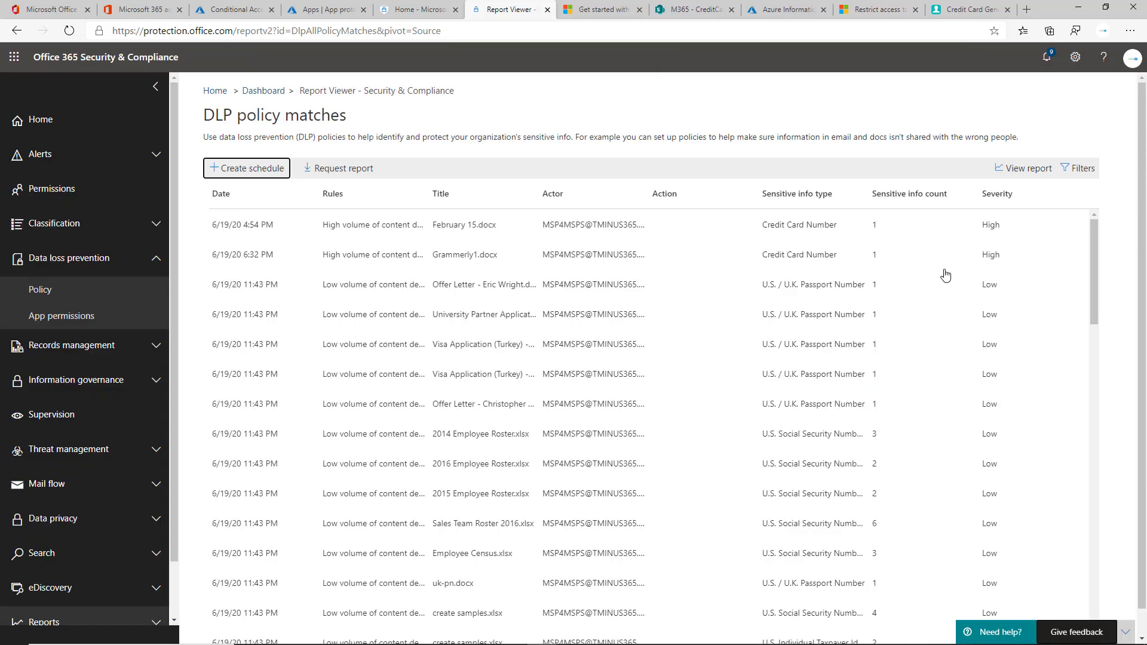
{"action": "left_click", "coordinate": [993, 225]}
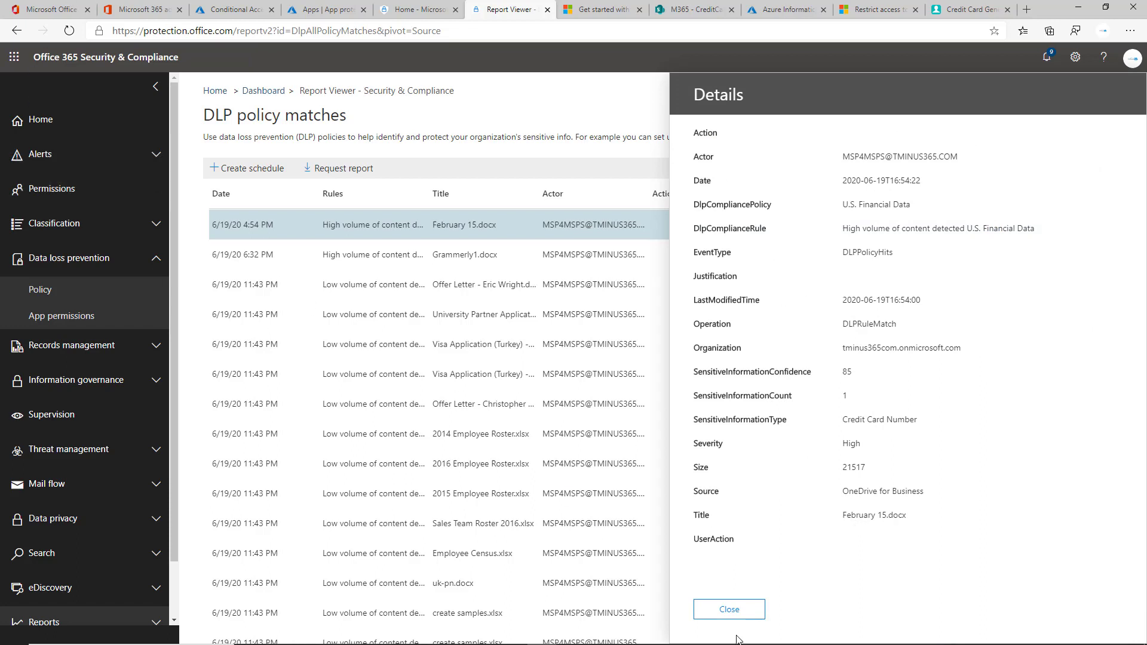
{"action": "left_click", "coordinate": [722, 609]}
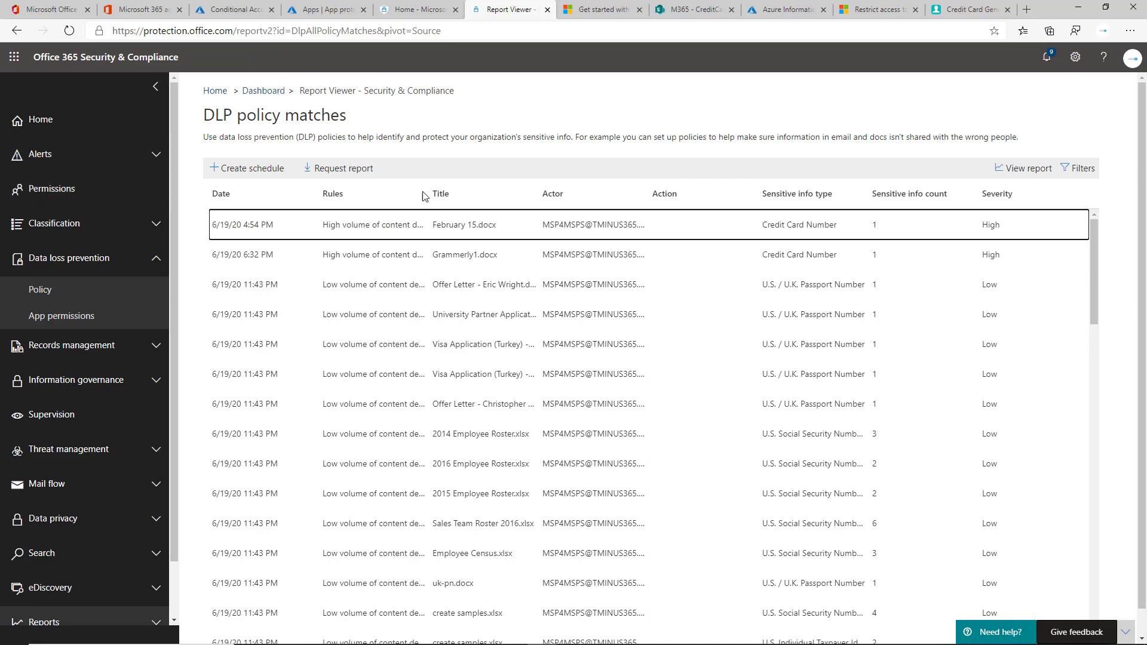
{"action": "key", "text": "alt+Tab"}
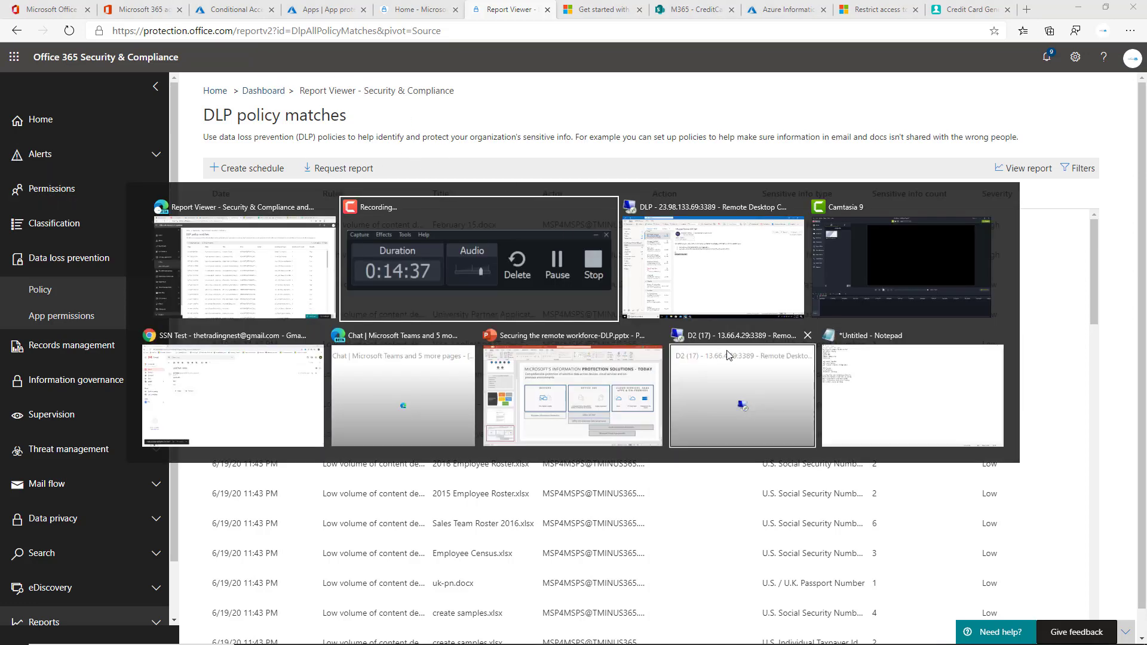
Step: In the remote session's Teams chat, select the blocked card-number message and choose 'What can I do?'
{"action": "left_click", "coordinate": [685, 251]}
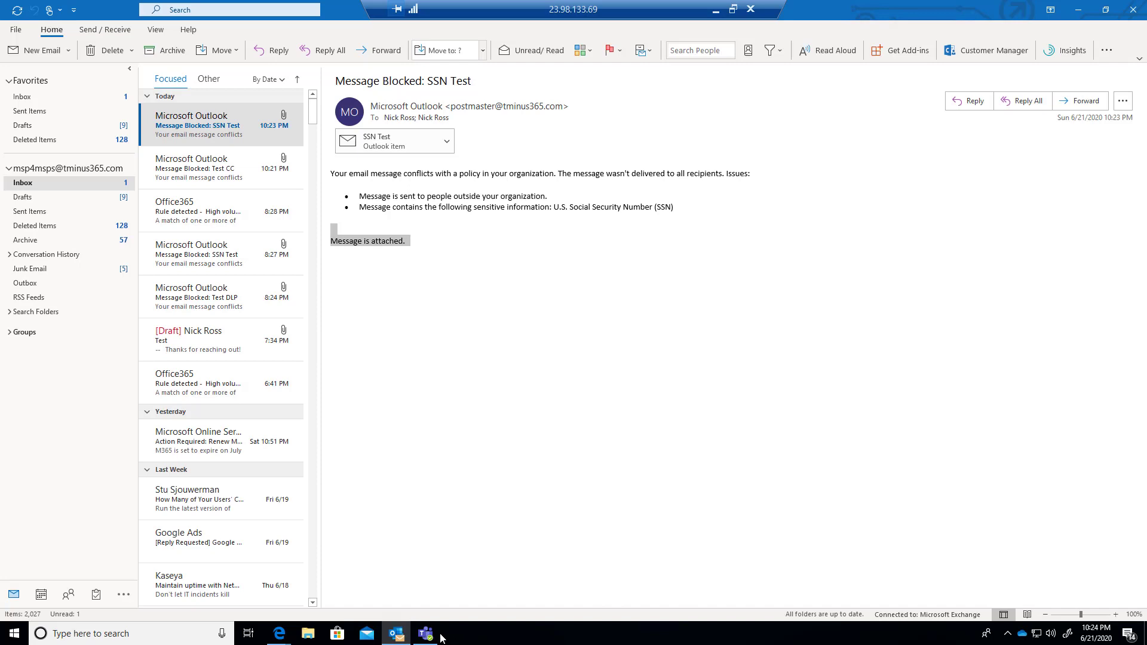
{"action": "left_click", "coordinate": [425, 633]}
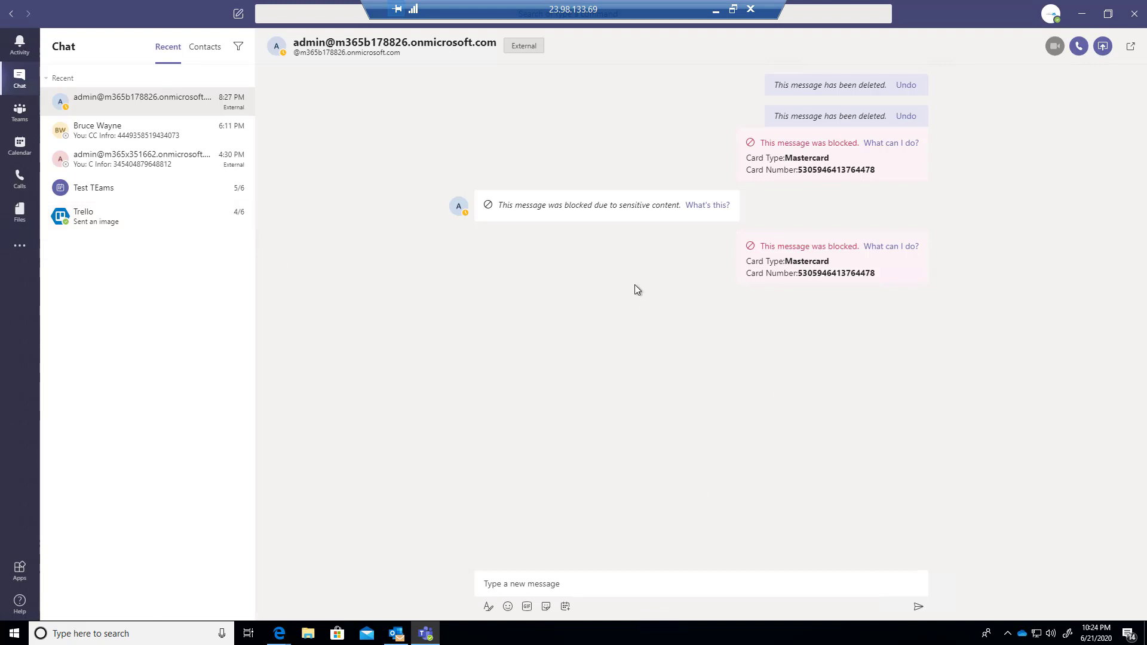
{"action": "mouse_move", "coordinate": [848, 270]}
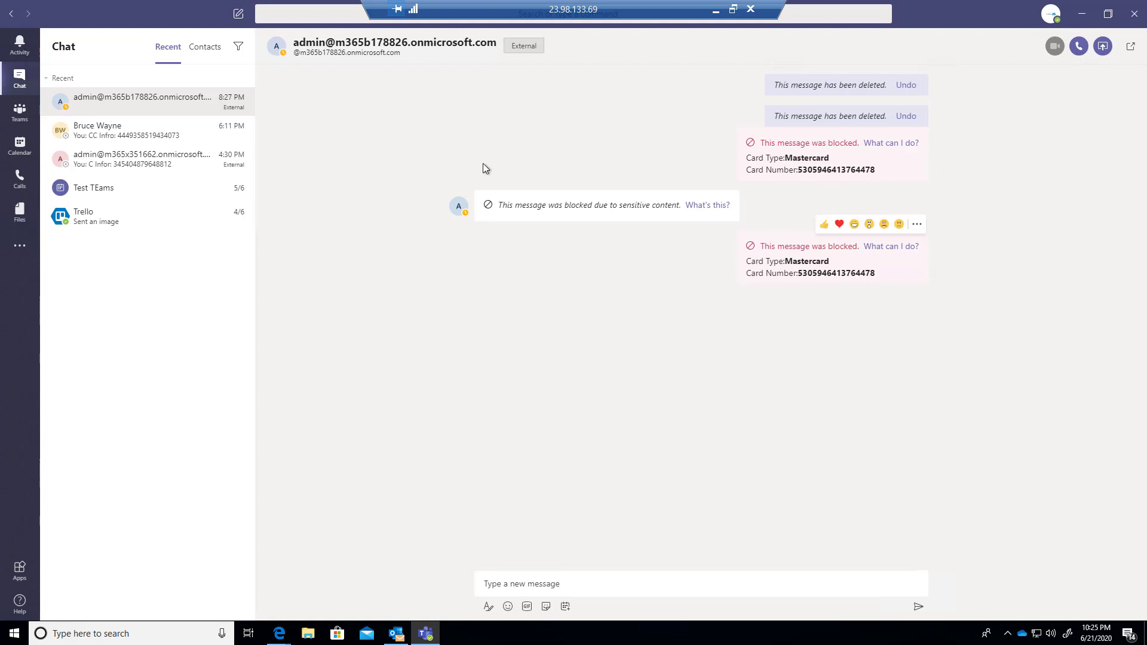
{"action": "left_click_drag", "start_coordinate": [335, 51], "coordinate": [437, 54]}
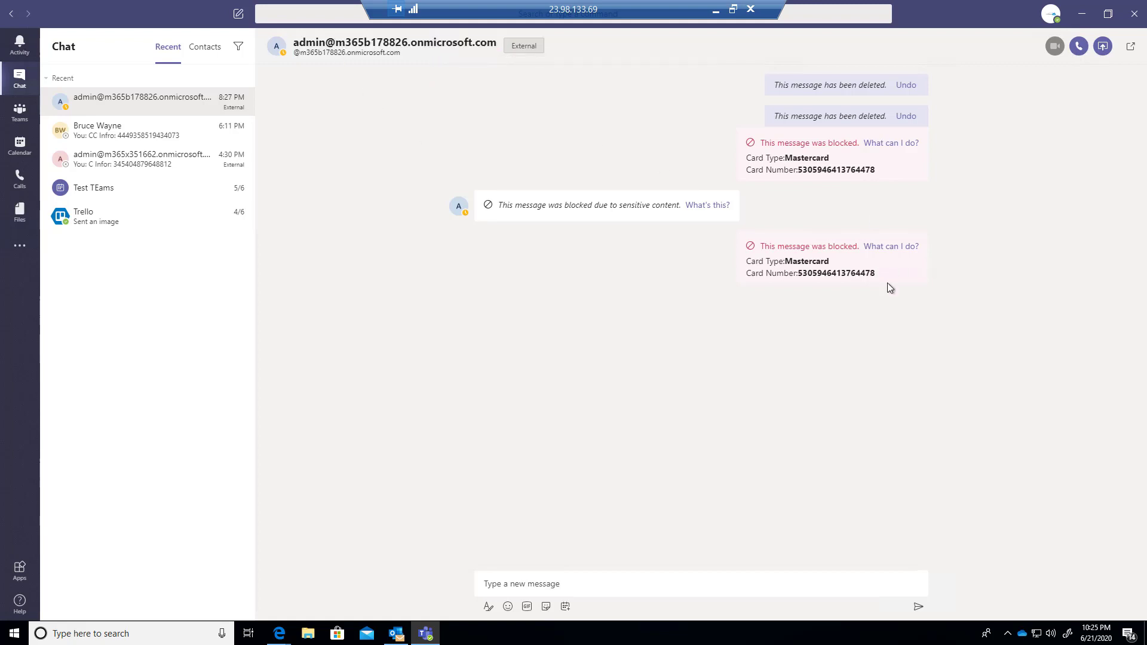
{"action": "mouse_move", "coordinate": [743, 257]}
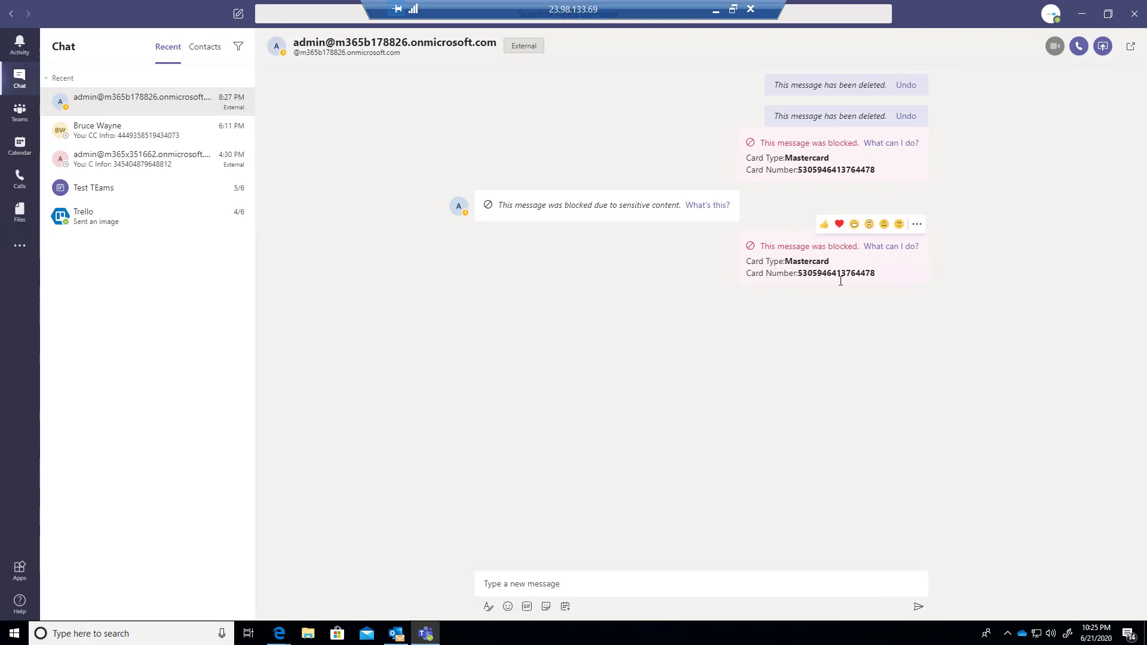
{"action": "triple_click", "coordinate": [791, 246]}
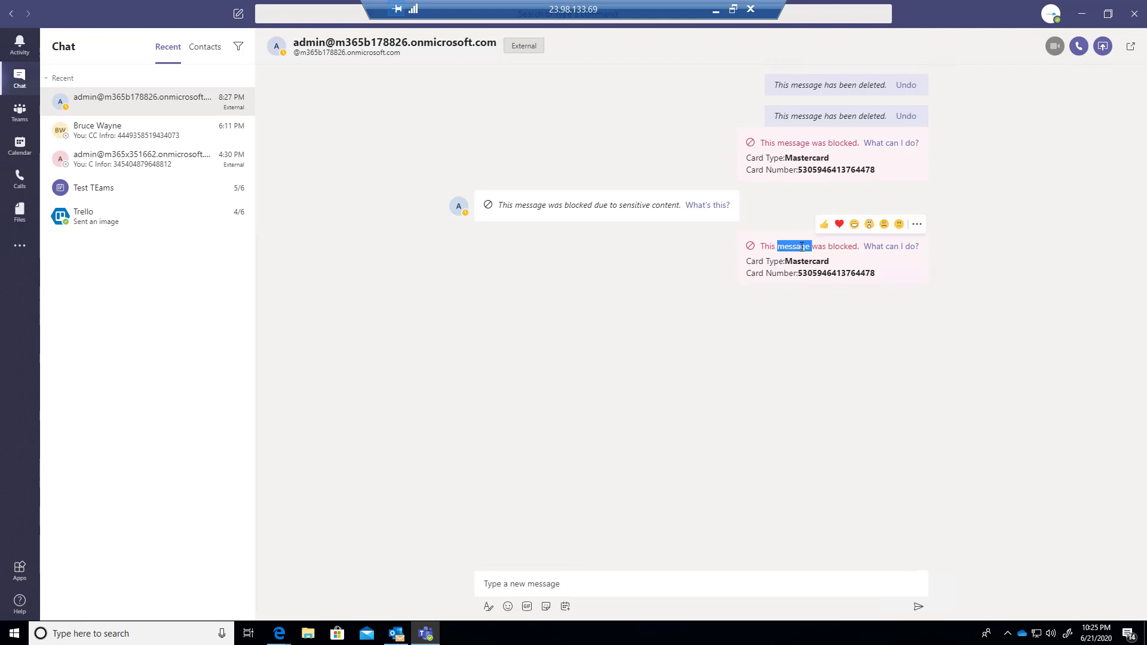
{"action": "left_click", "coordinate": [880, 246]}
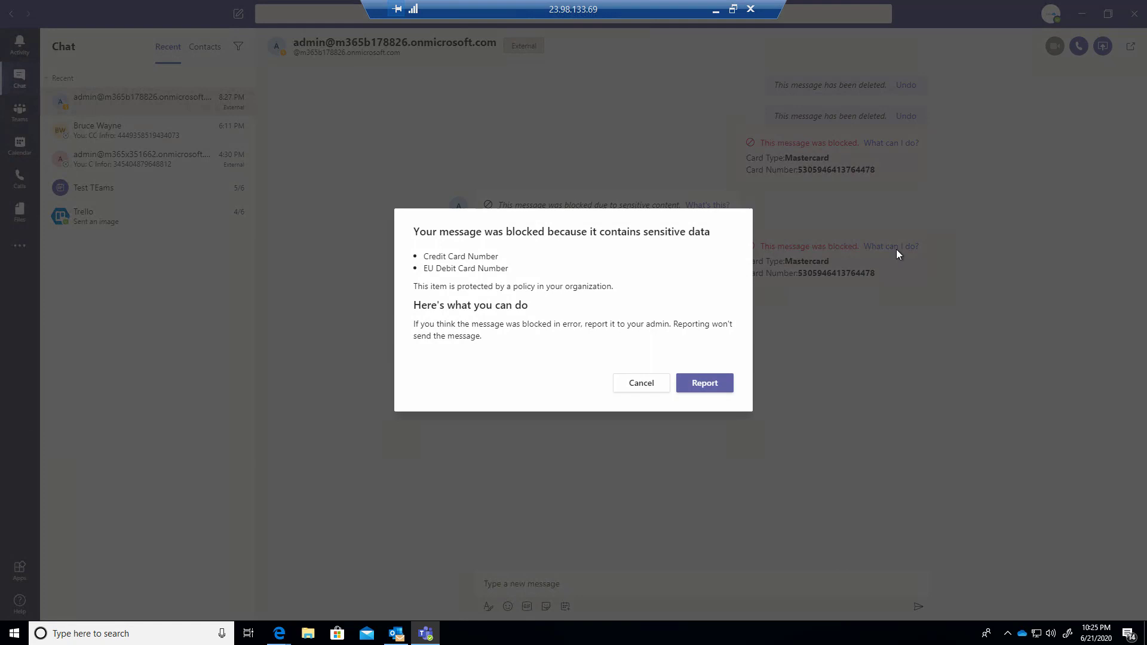
Step: Review the detected card data types and organization policy text, then report the blocked message to the admin
{"action": "left_click_drag", "start_coordinate": [572, 262], "coordinate": [642, 296]}
{"action": "triple_click", "coordinate": [594, 285]}
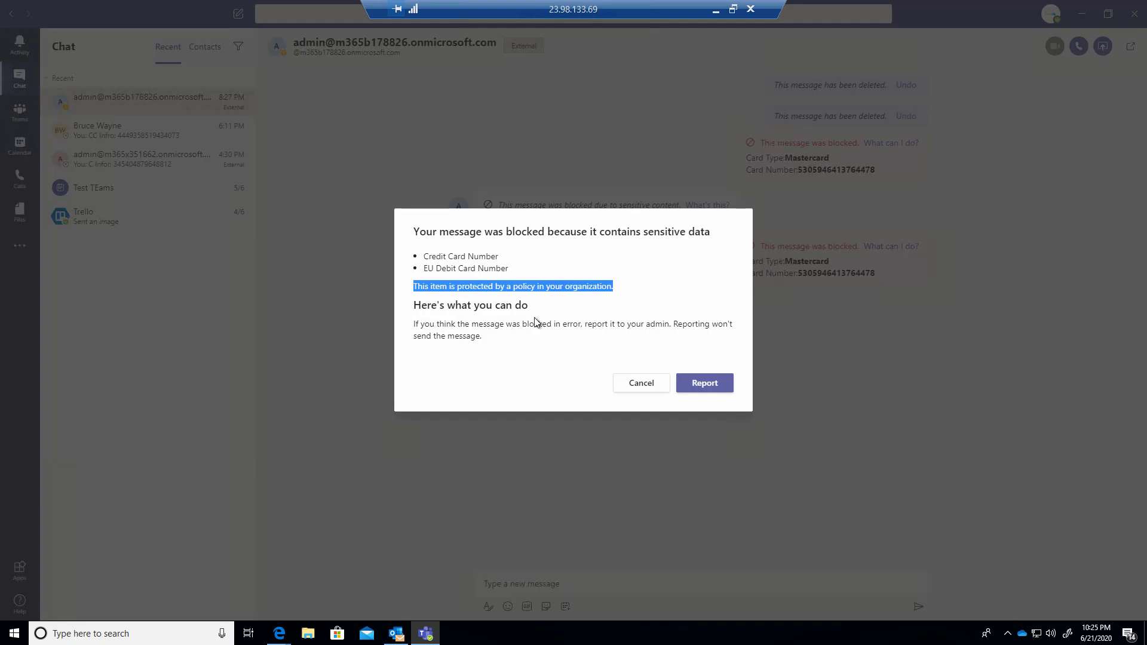
{"action": "left_click", "coordinate": [710, 385]}
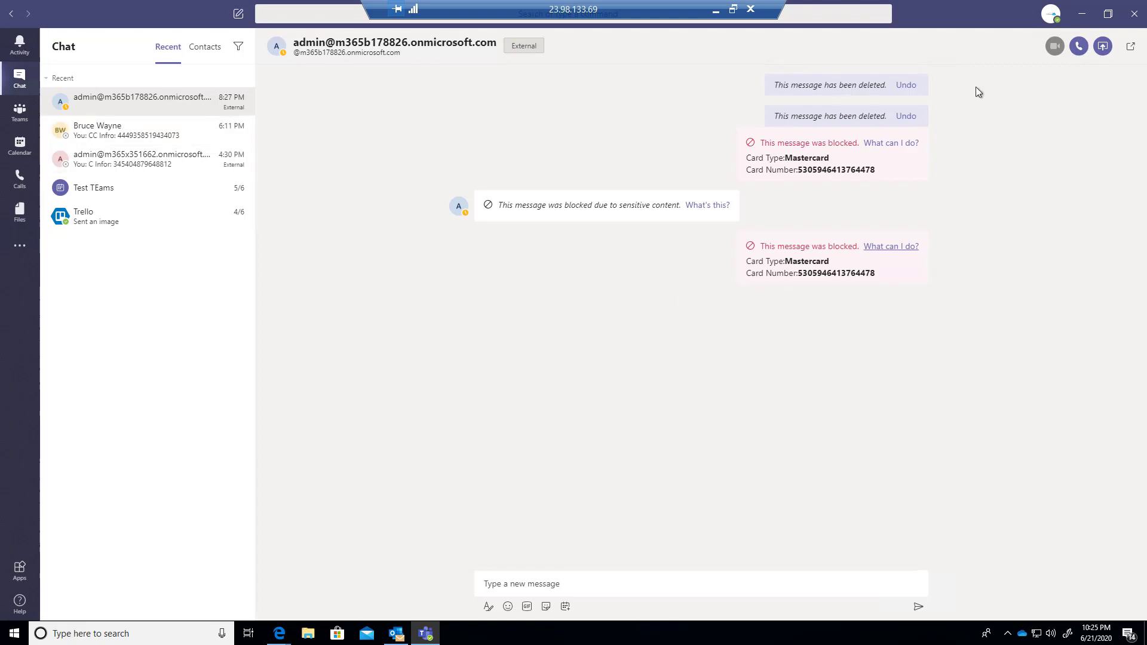
Step: Open the Message Blocked: Test CC notice in Outlook, briefly bring up Teams, then return to Outlook
{"action": "left_click", "coordinate": [1081, 13]}
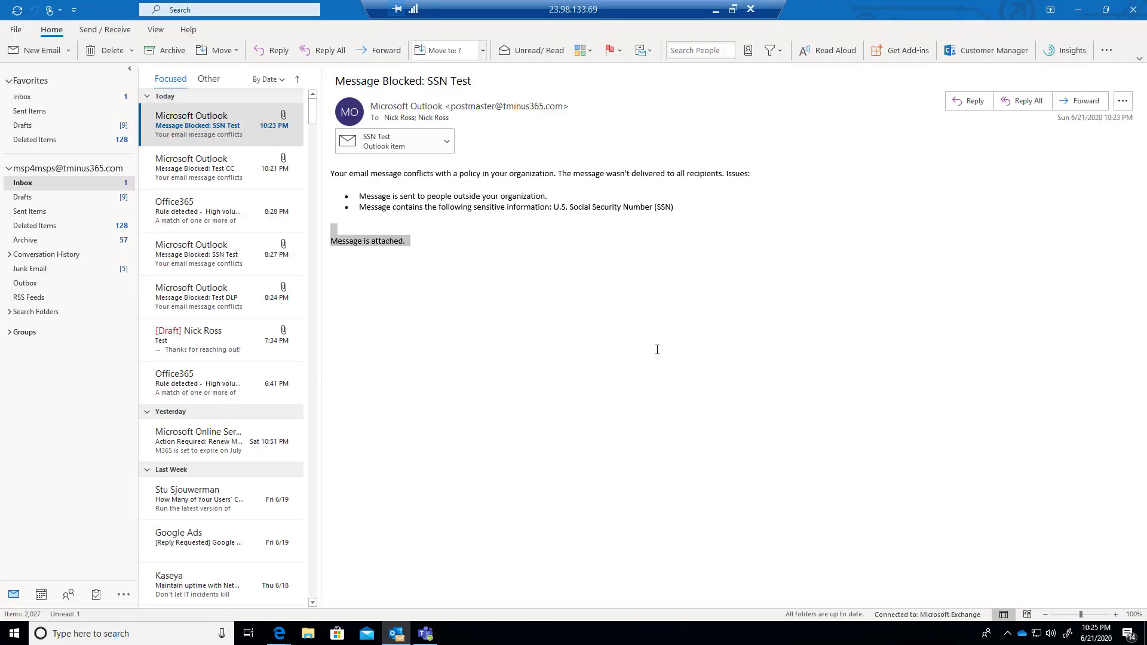
{"action": "left_click", "coordinate": [217, 149]}
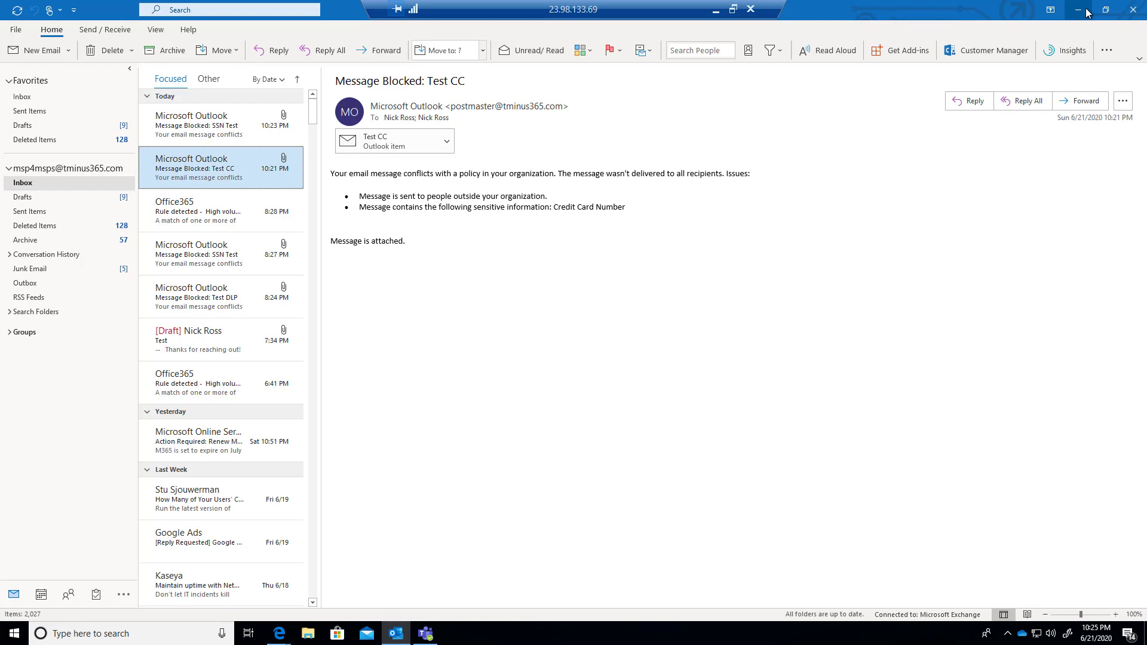
{"action": "left_click", "coordinate": [1079, 11]}
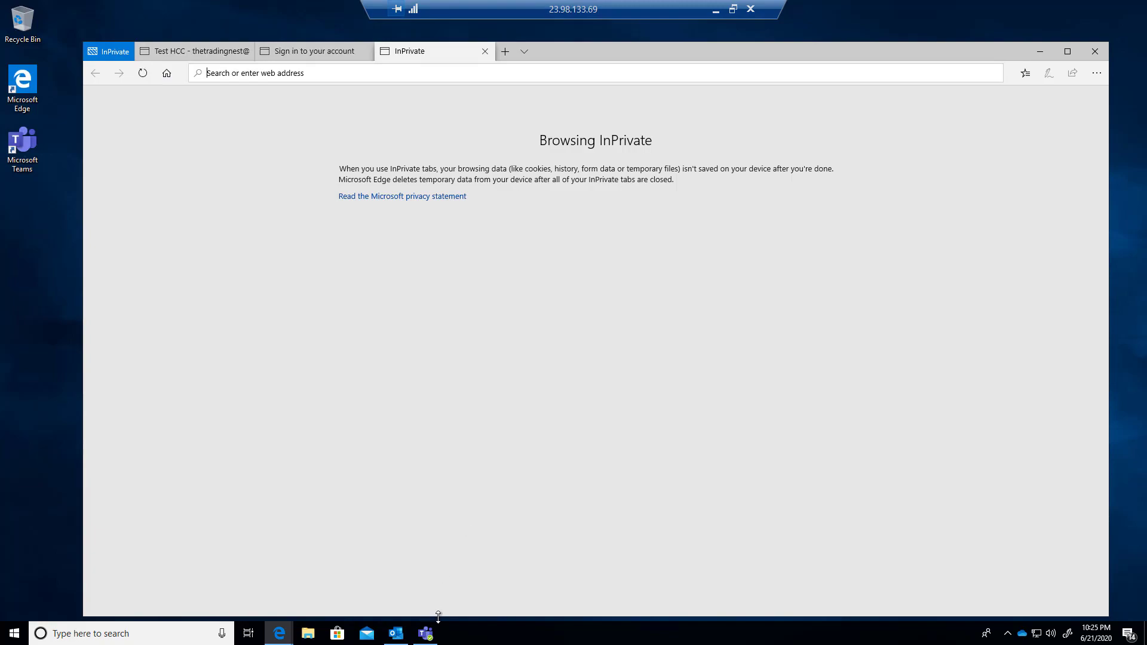
{"action": "left_click", "coordinate": [427, 632]}
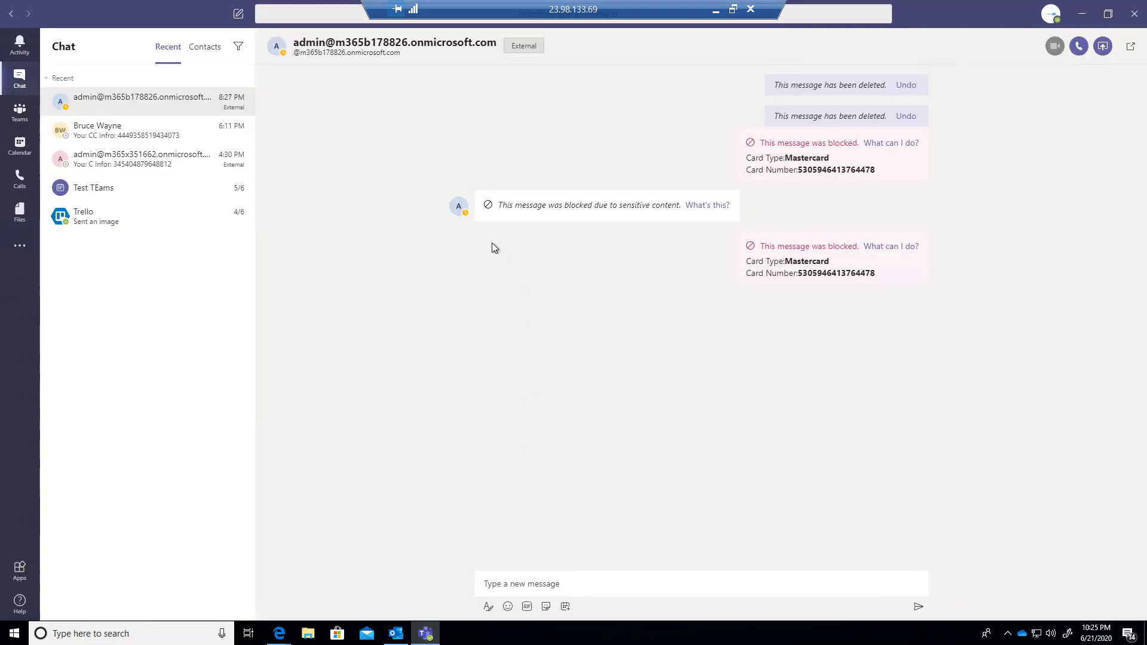
{"action": "key", "text": "alt+Tab"}
{"action": "left_click", "coordinate": [686, 308]}
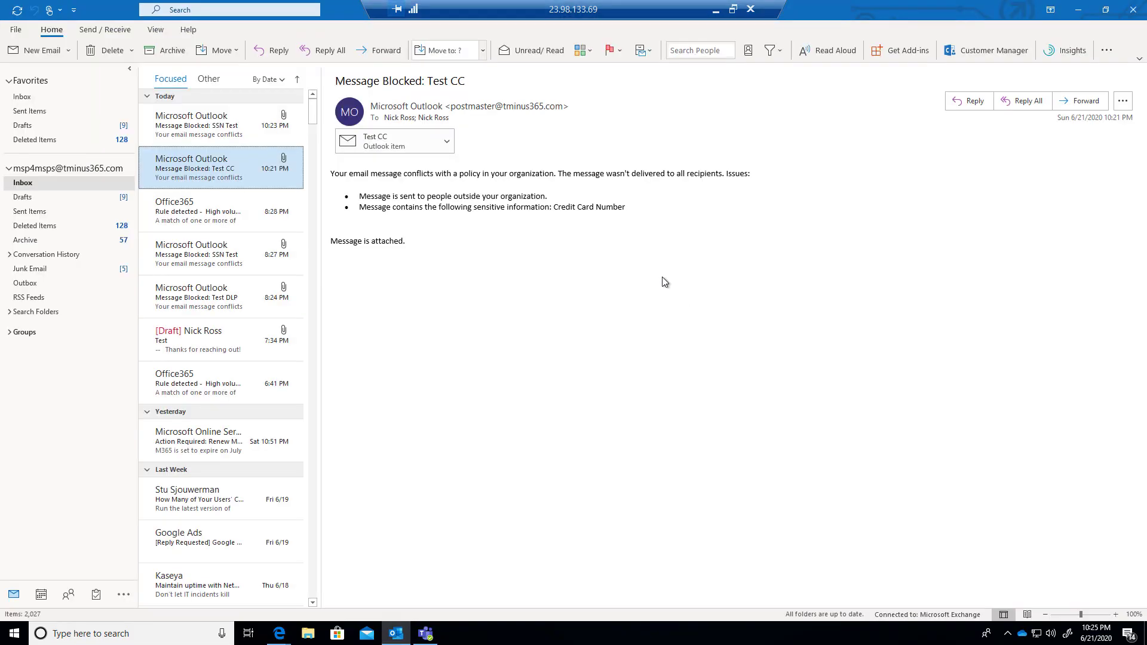